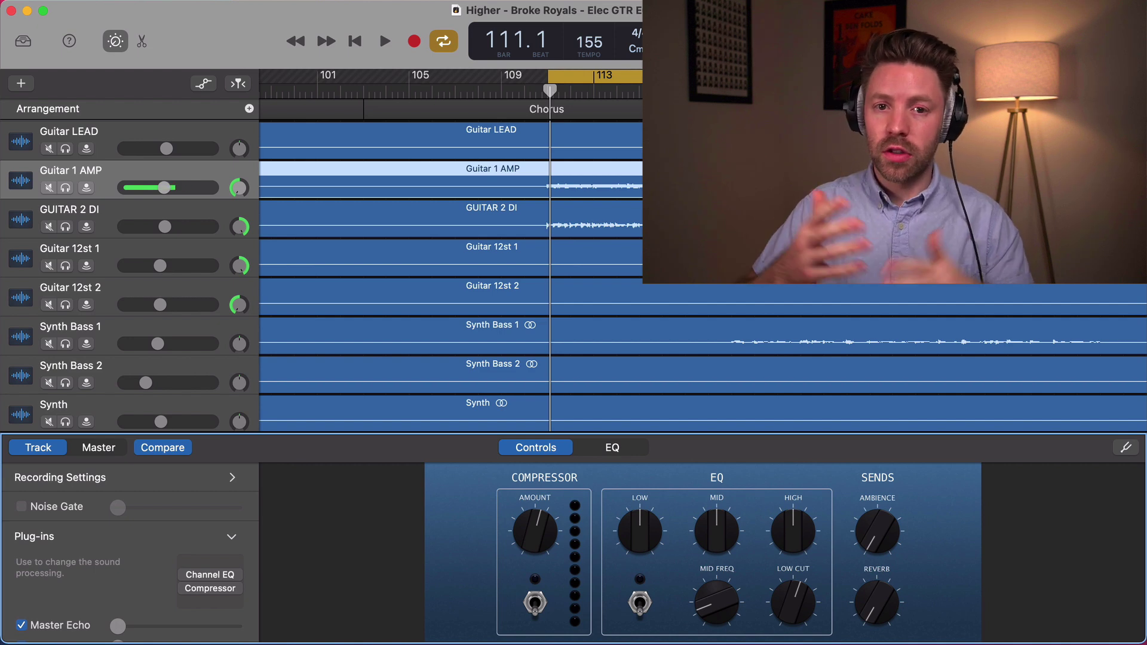
Play the chorus and compare the guitars, soloing both, then Guitar 1 AMP alone.
key(space)
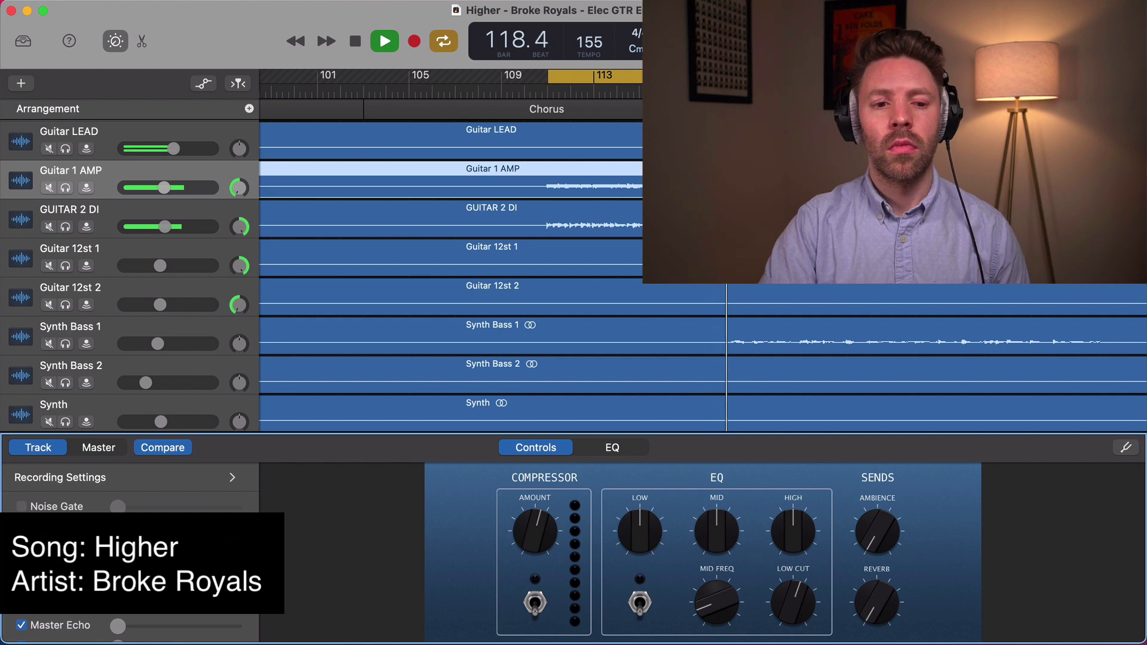
key(space)
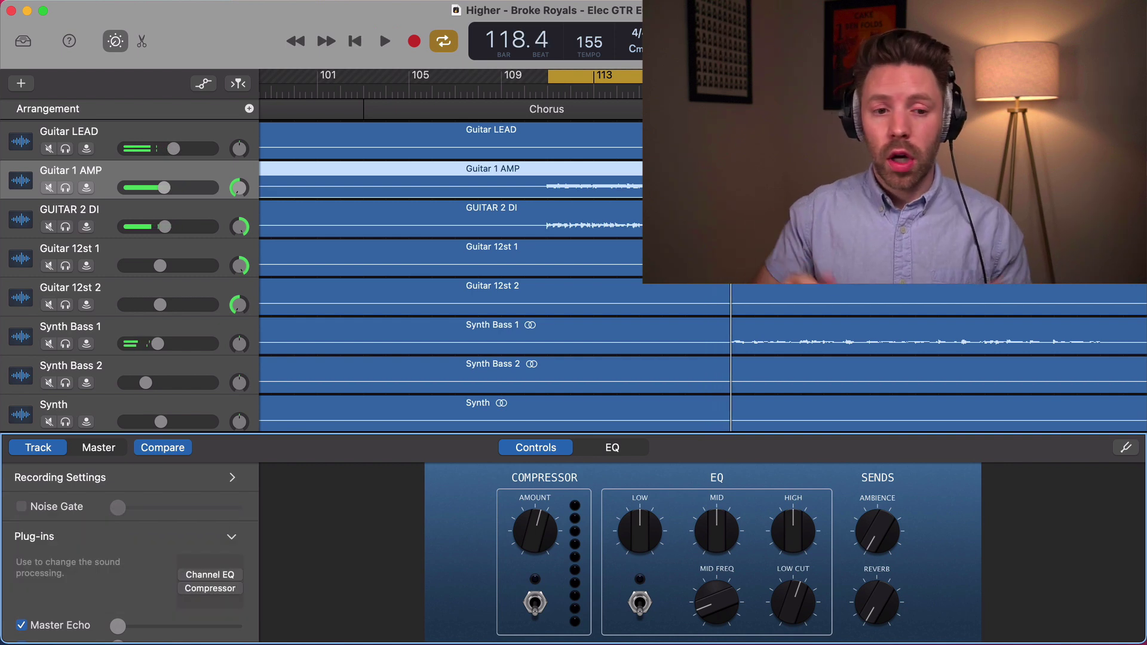
click(65, 188)
click(66, 227)
key(space)
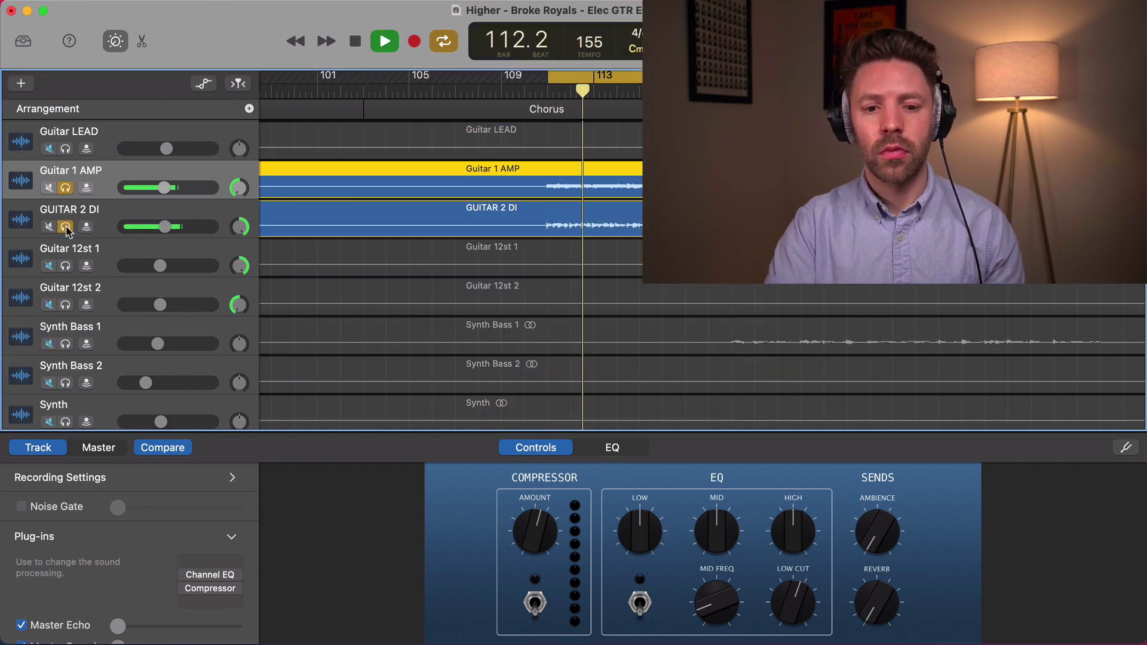
key(space)
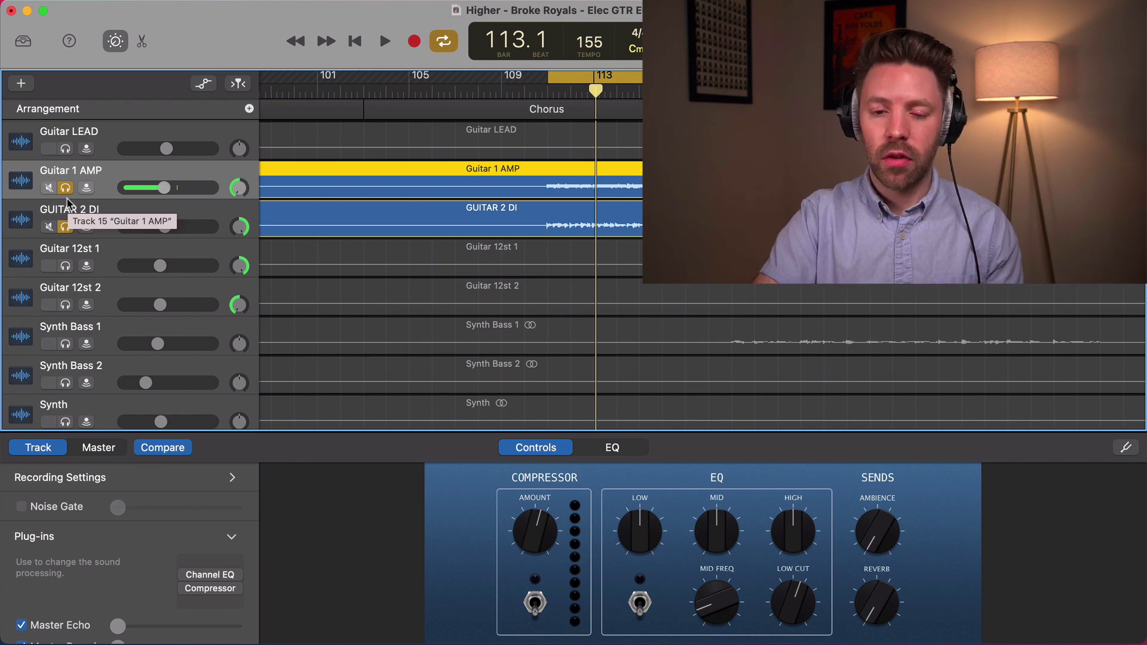
click(66, 226)
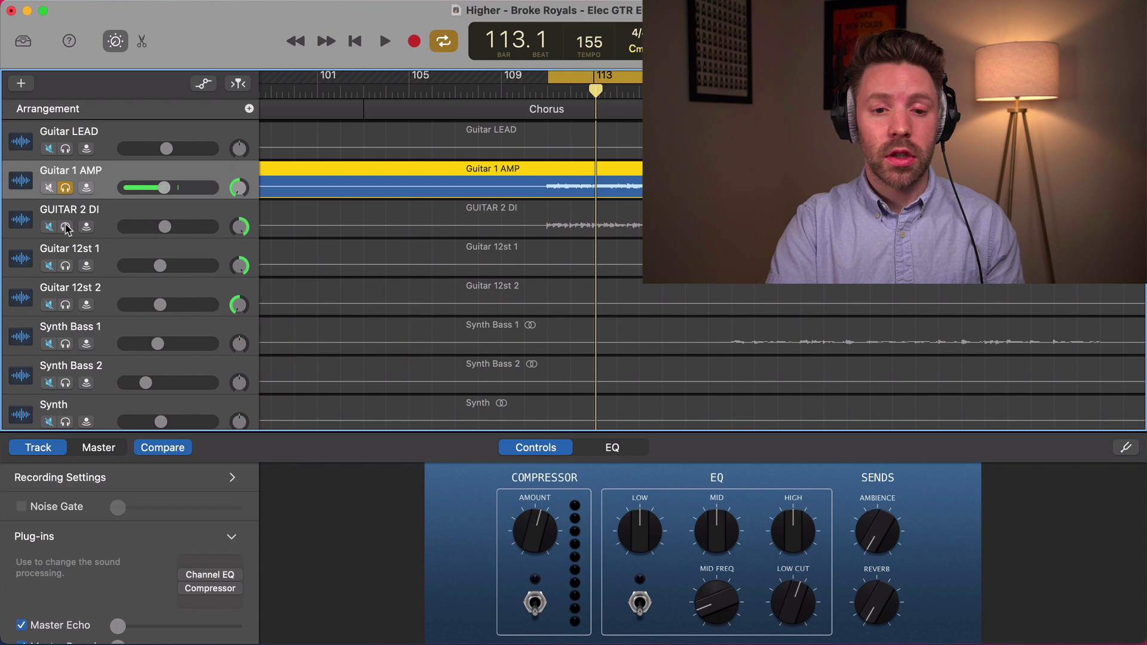
key(space)
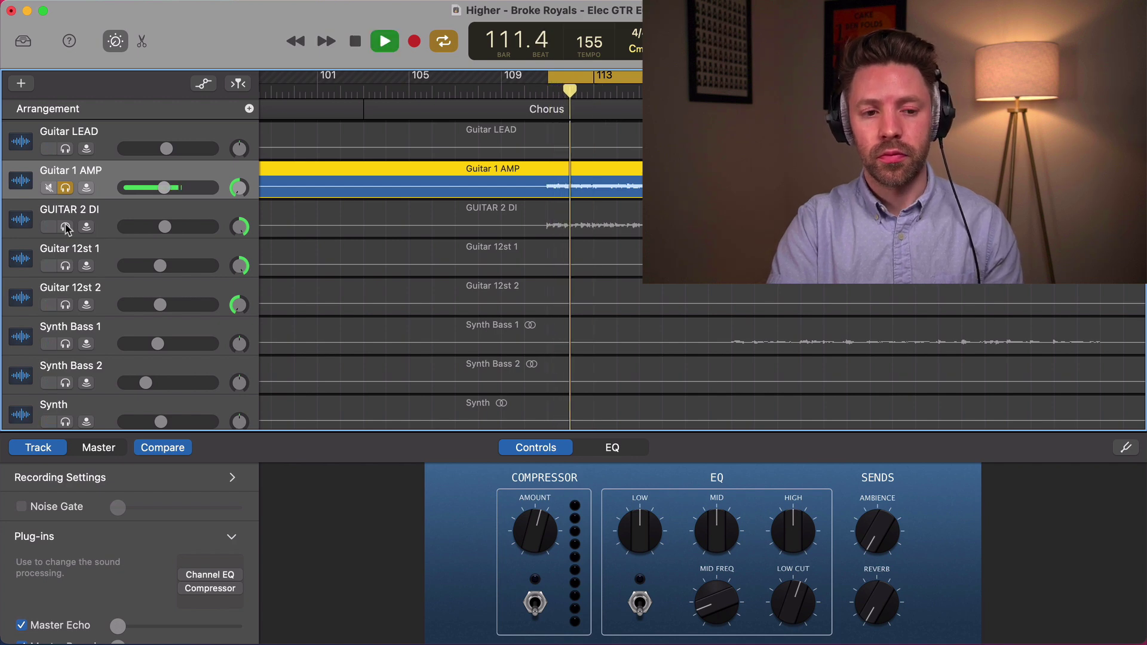
key(space)
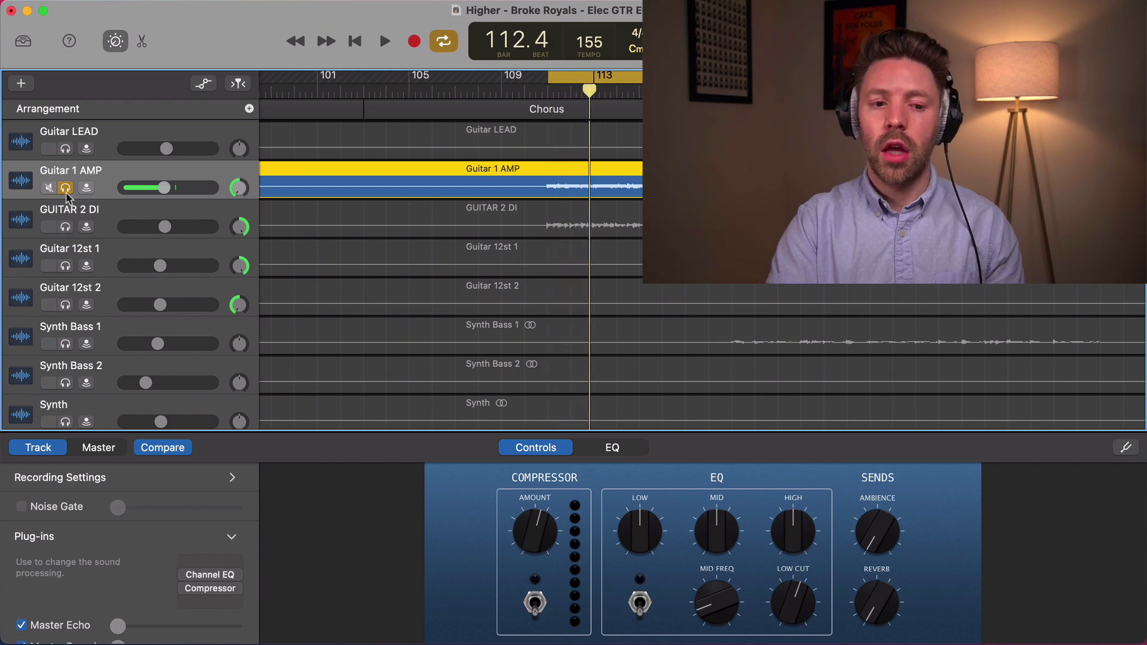
Solo and select only GUITAR 2 DI and bring up its Amp Designer plug-in.
click(66, 189)
click(65, 227)
click(106, 217)
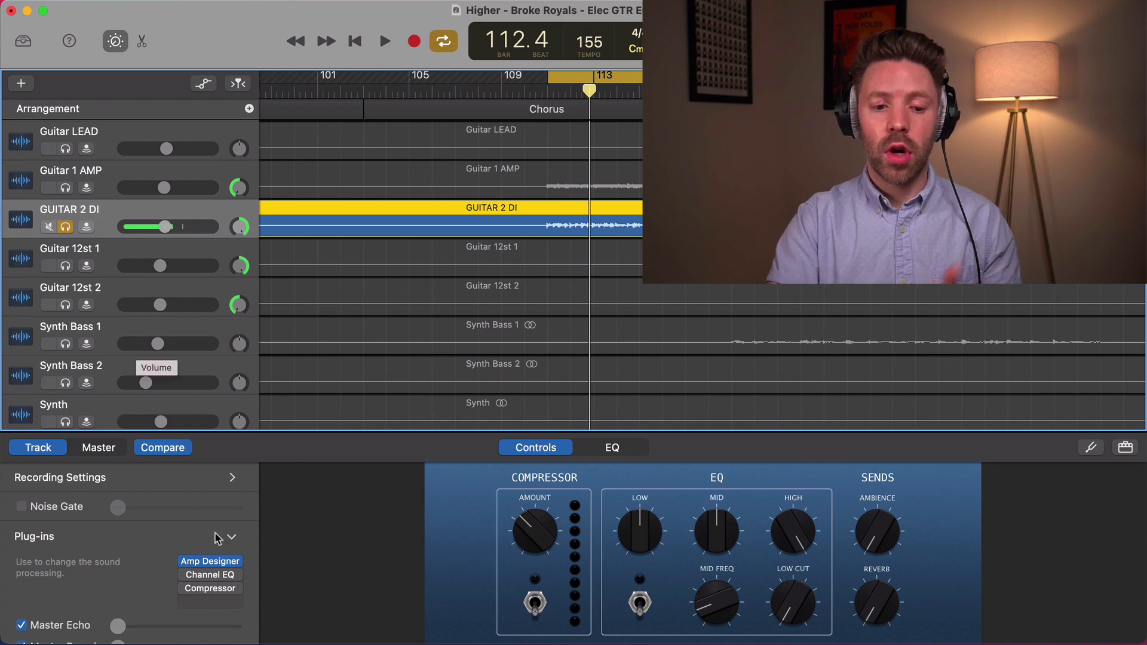
click(215, 564)
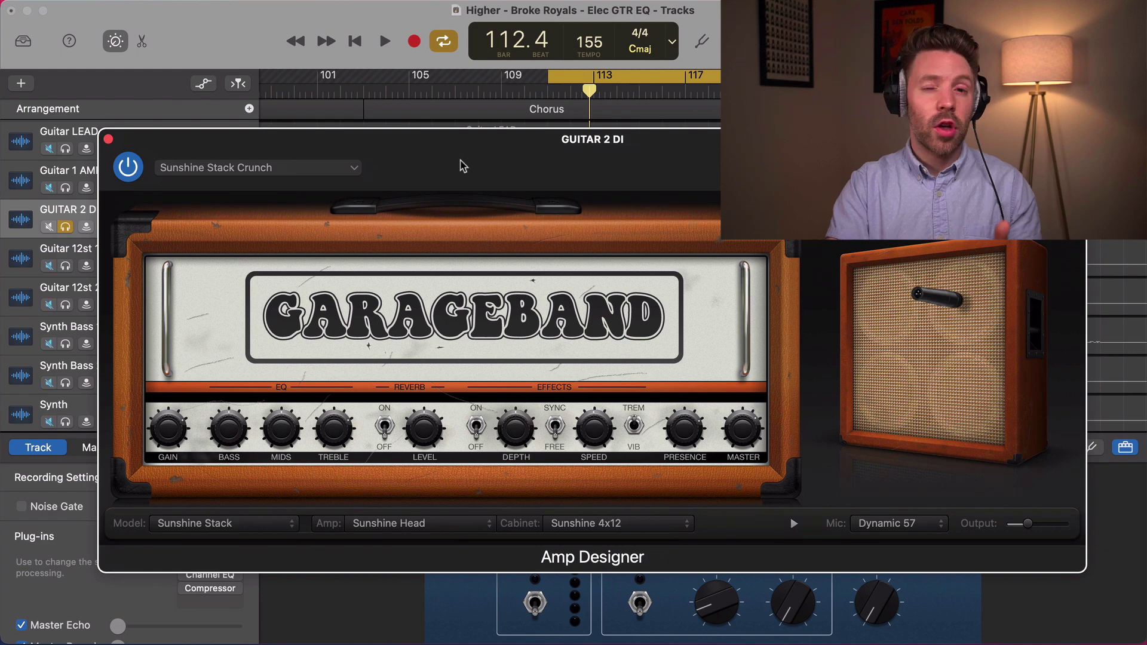
During playback, add Guitar 1 AMP to the solo so both guitars play together.
key(space)
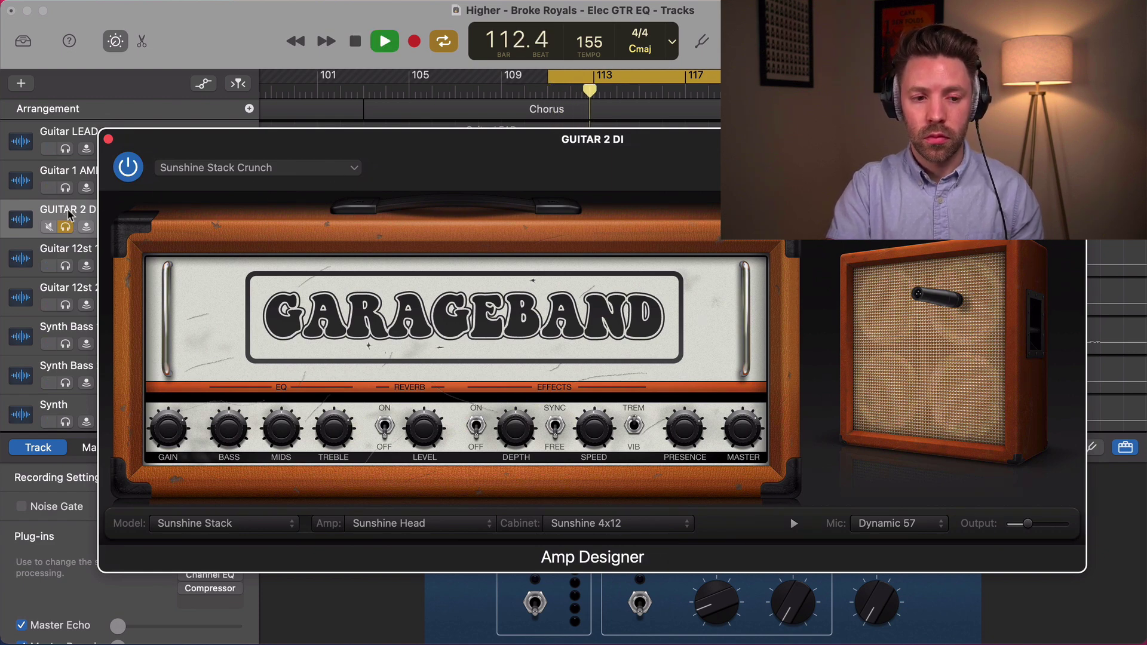
click(66, 189)
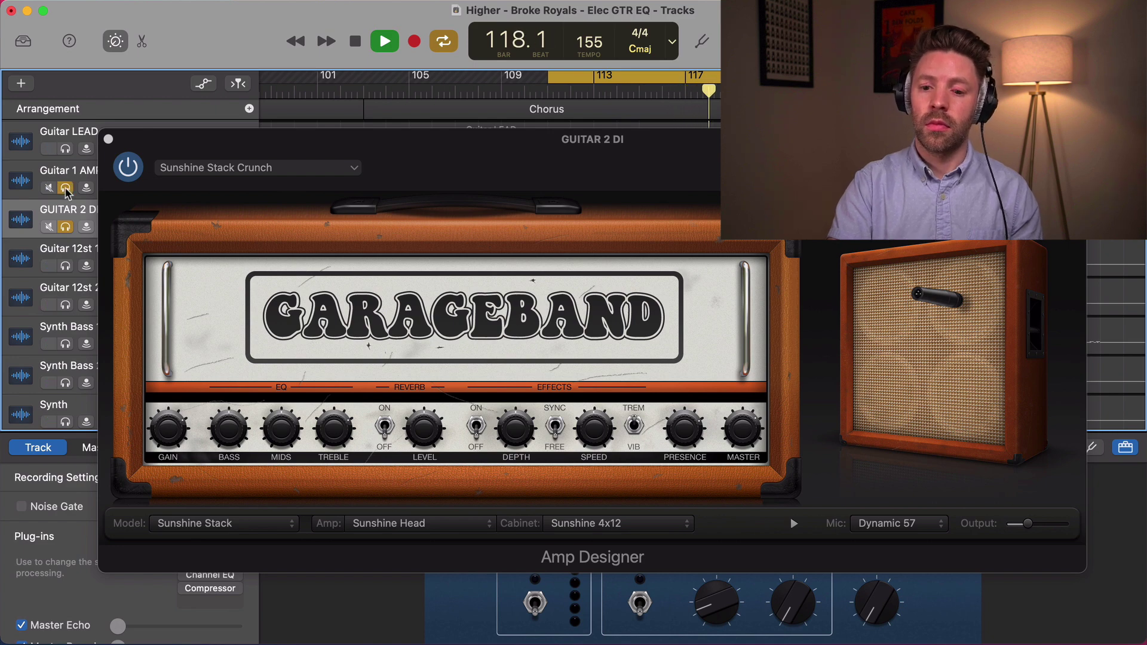
key(space)
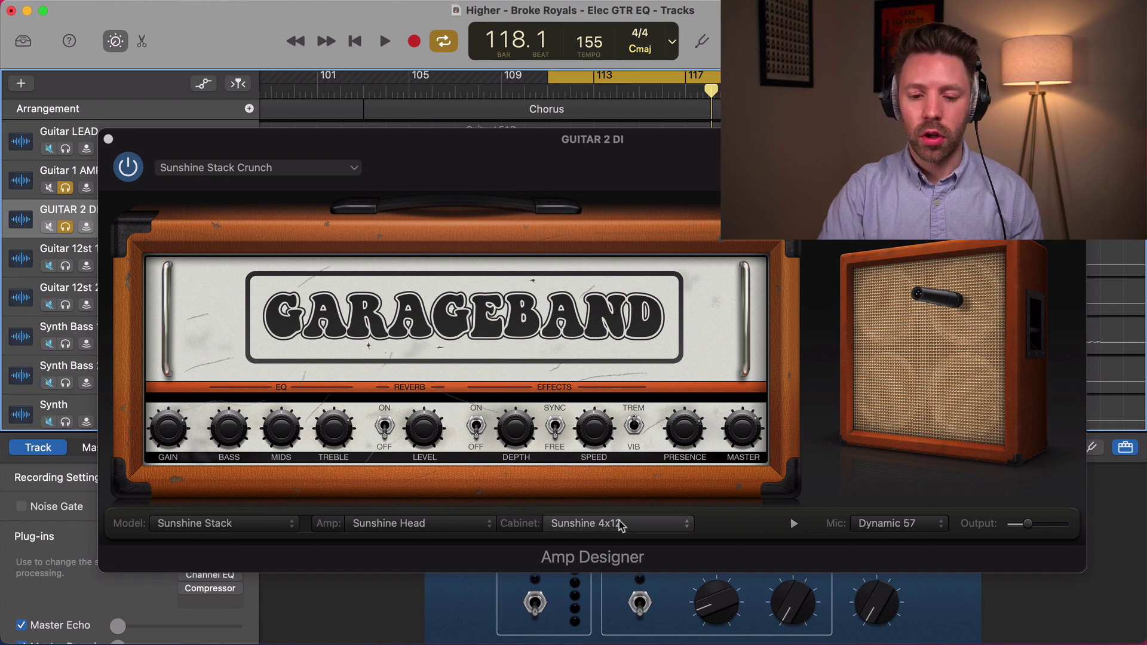
Audition the Tweed 1x12, Tweed 4x10, Tweed 1x10 and Black Panel 4x10 cabinets during playback.
key(space)
click(619, 525)
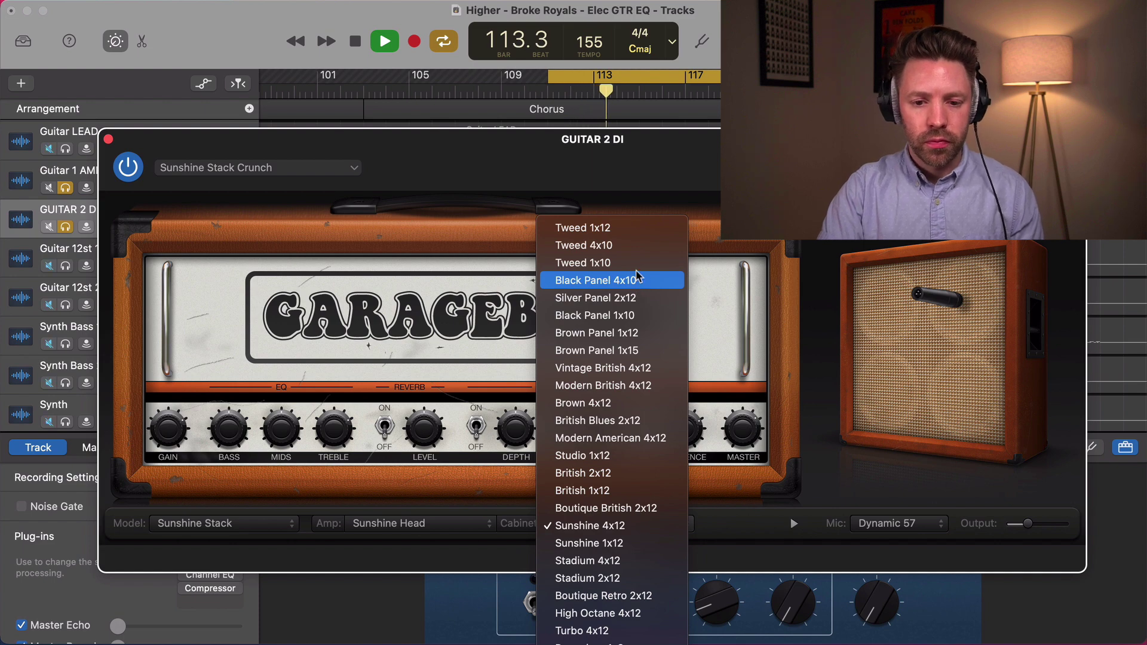
click(629, 231)
click(613, 524)
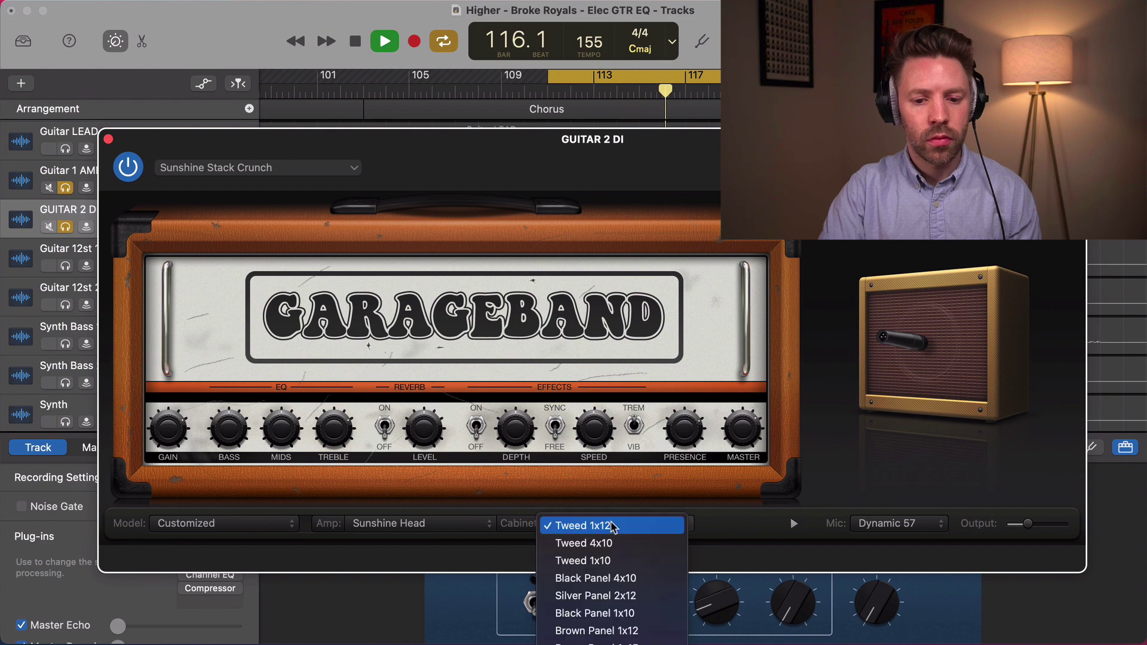
click(614, 543)
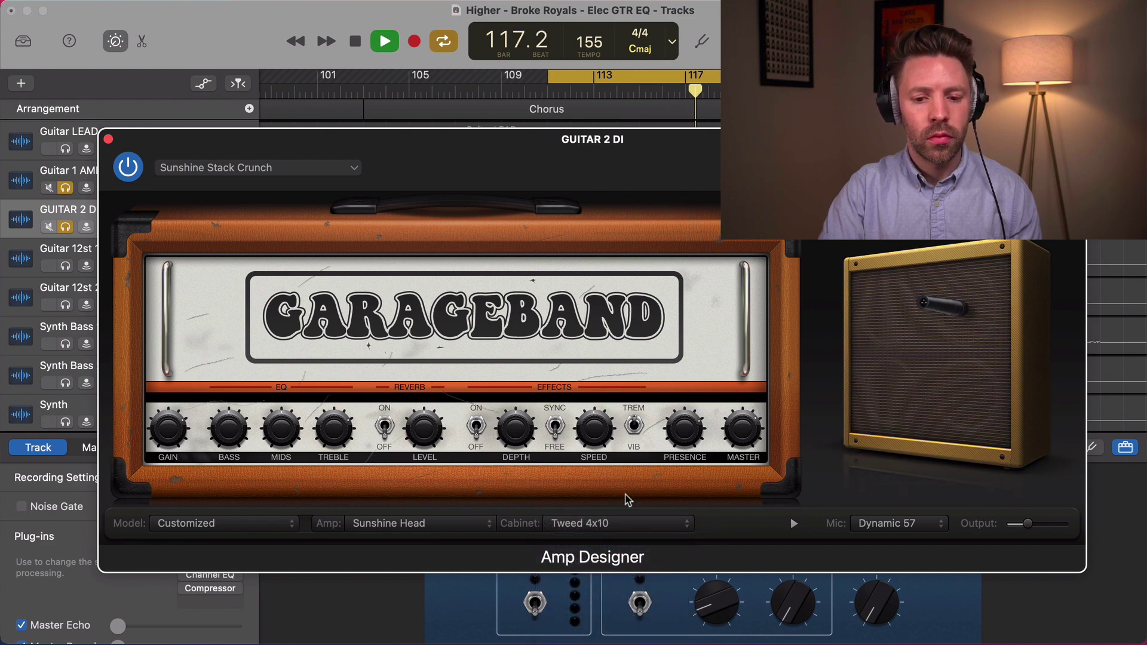
click(622, 525)
click(621, 544)
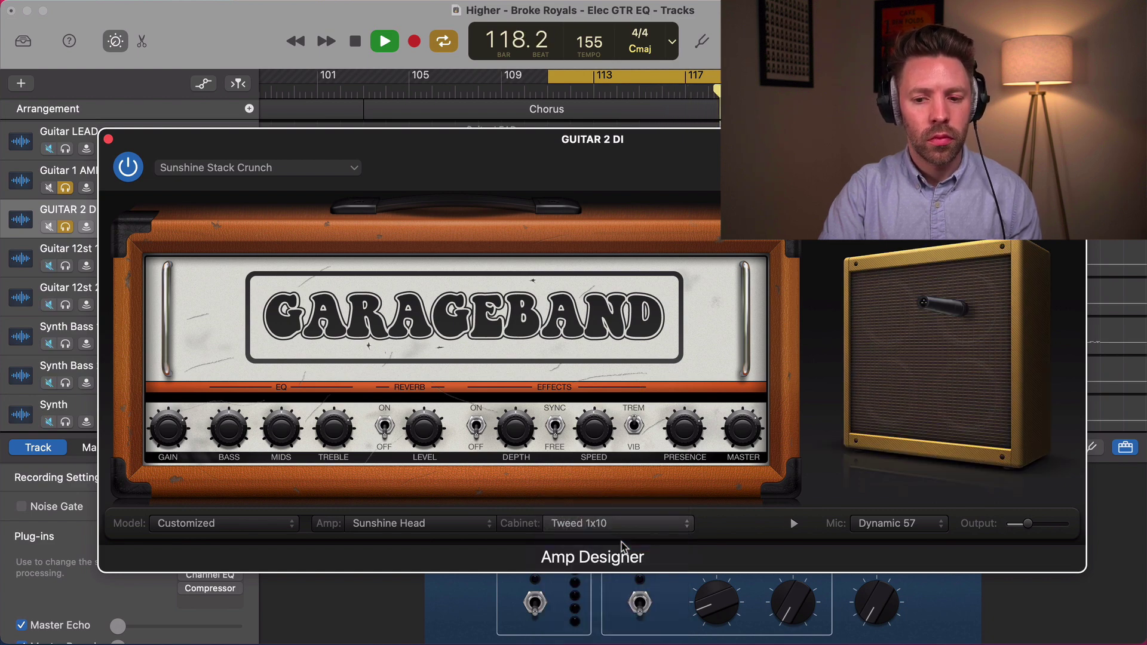
click(626, 525)
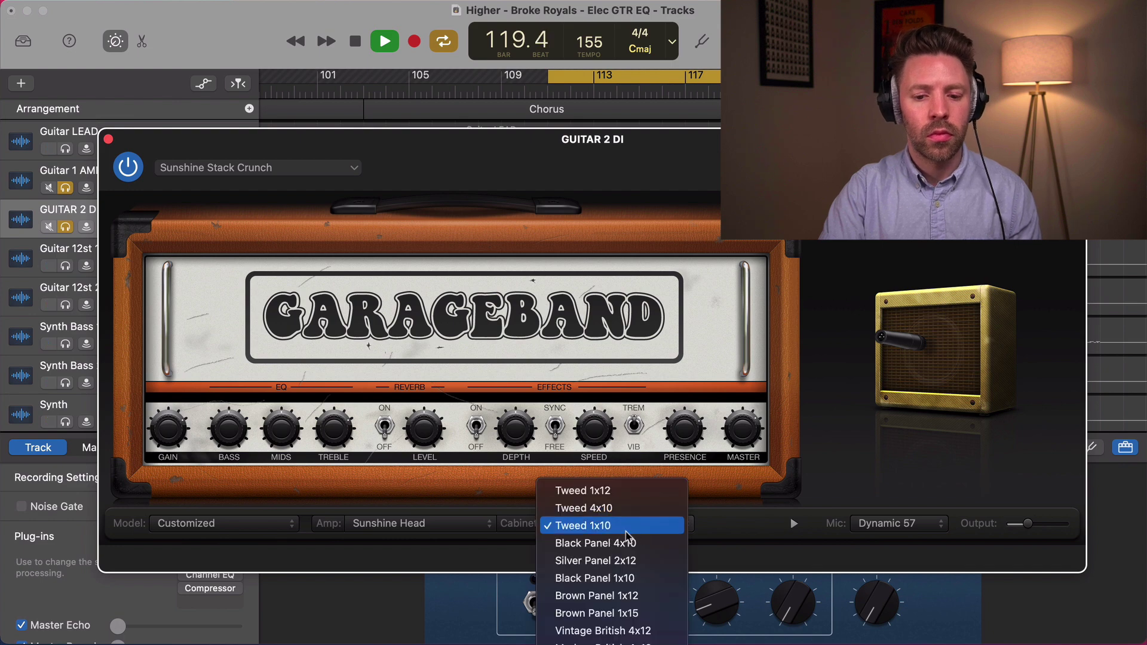
click(625, 542)
click(625, 525)
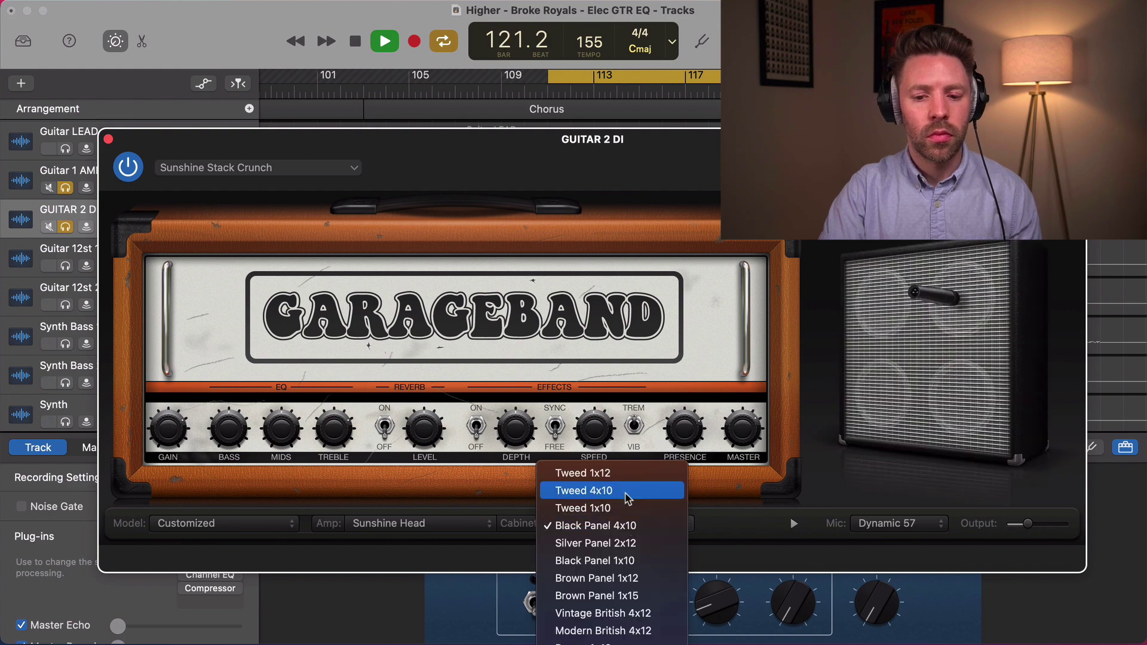
click(626, 491)
Compare Tweed 1x12 against Black Panel 4x10, then settle on the Tweed 1x12 cabinet.
click(619, 531)
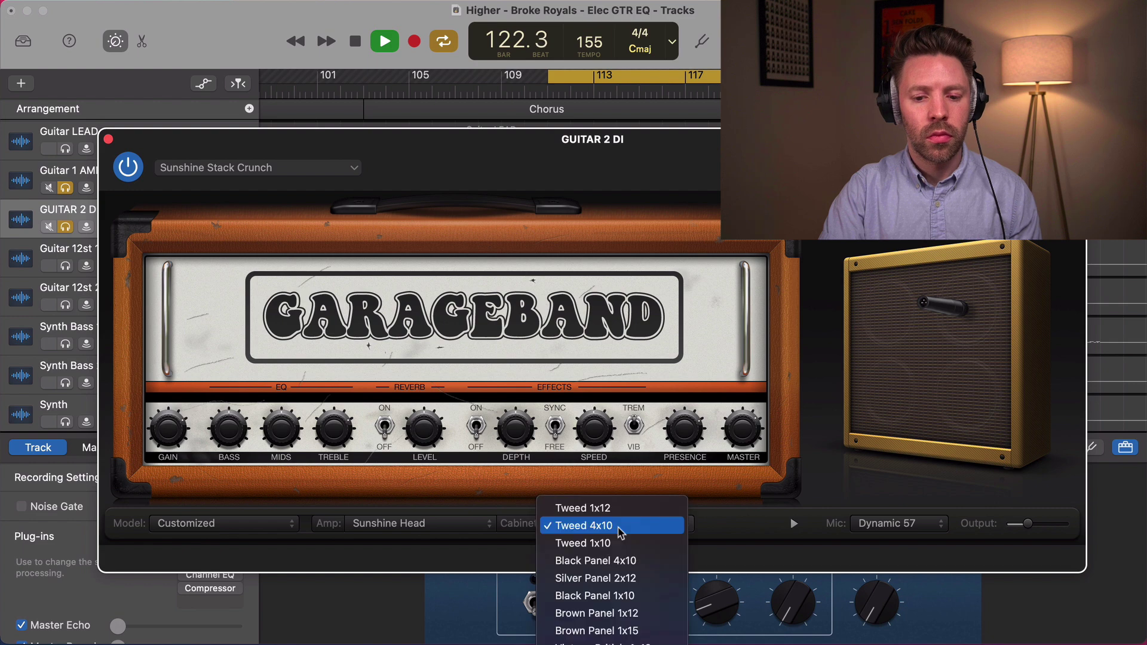
click(621, 509)
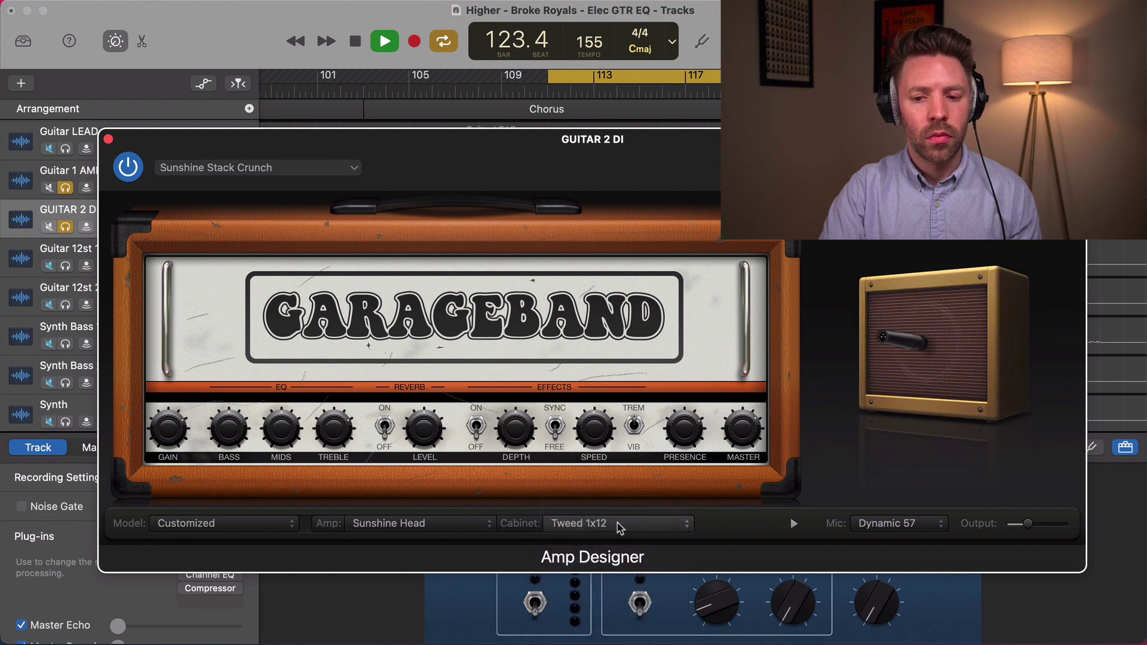
click(618, 526)
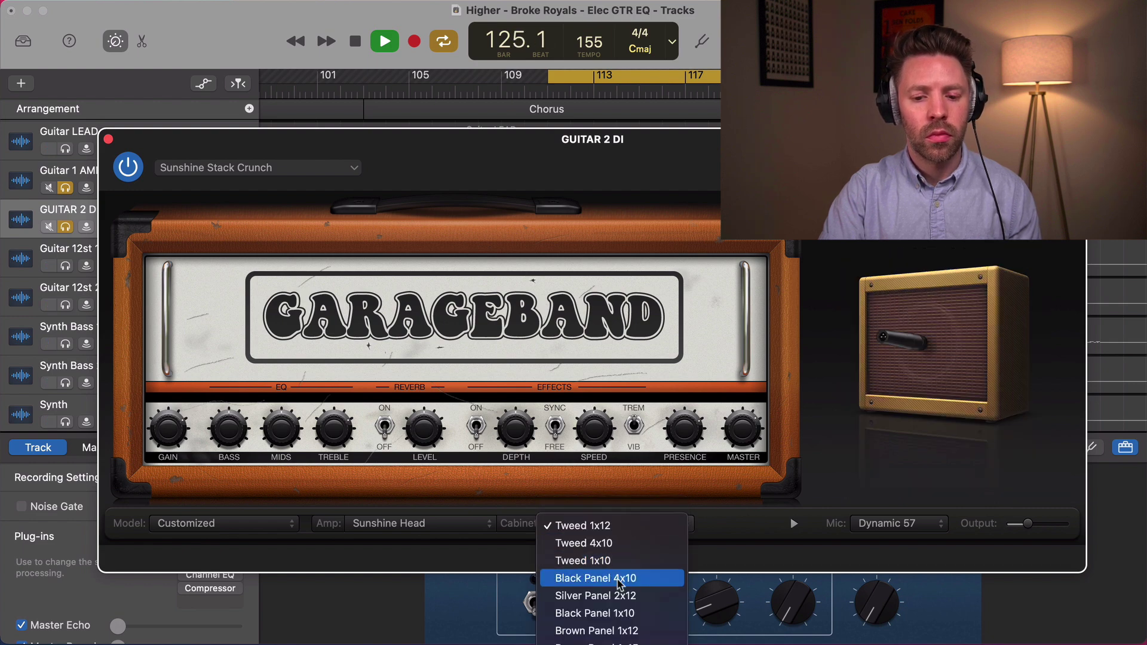
click(619, 579)
key(space)
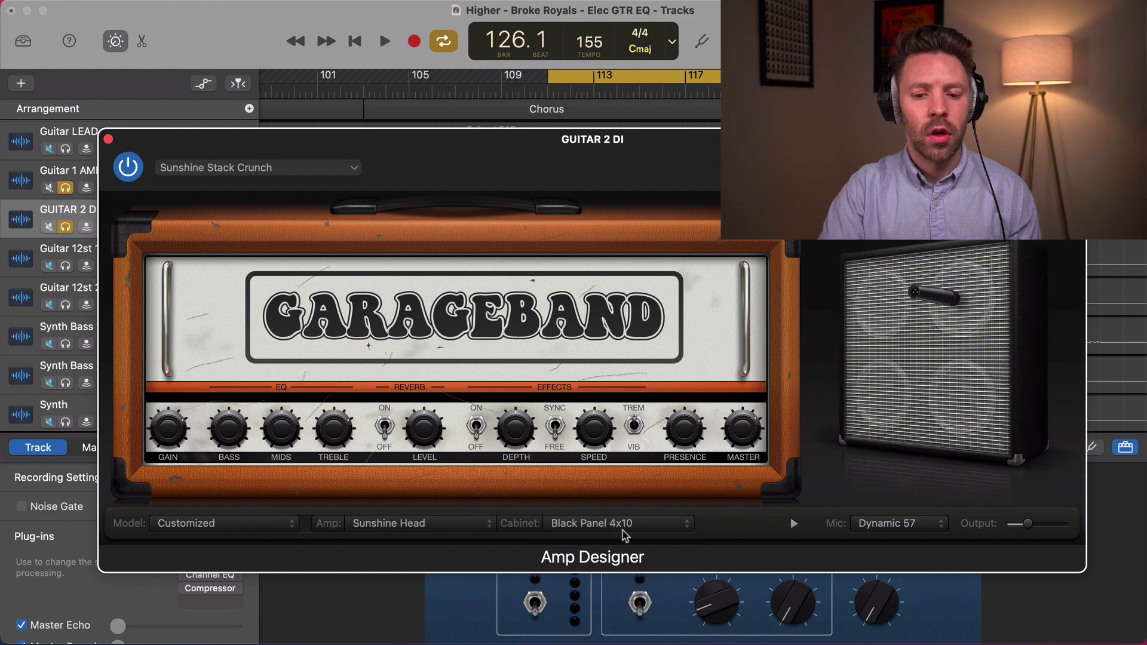
click(621, 525)
click(627, 476)
key(space)
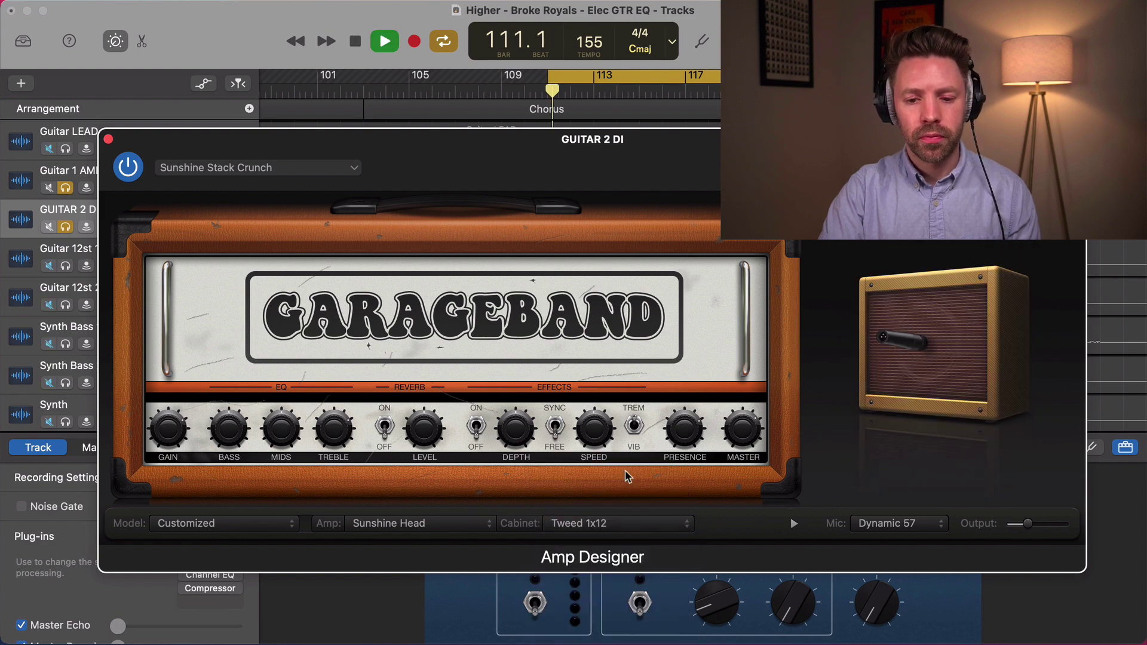
key(space)
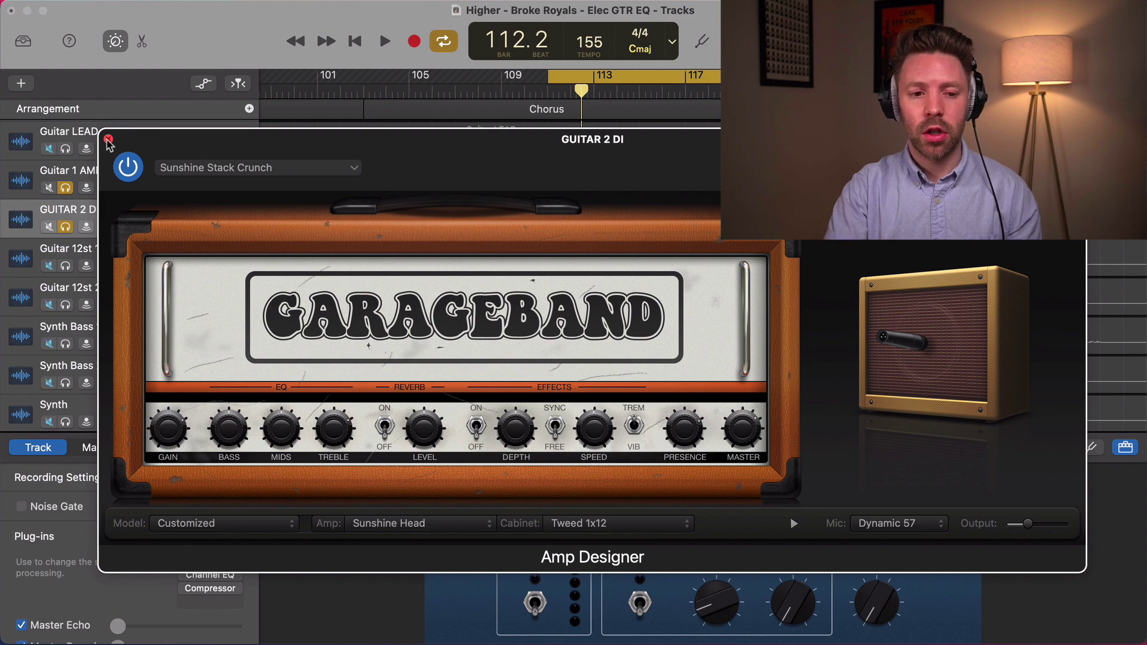
Close Amp Designer and switch on GUITAR 2 DI's Channel EQ plug-in.
click(108, 140)
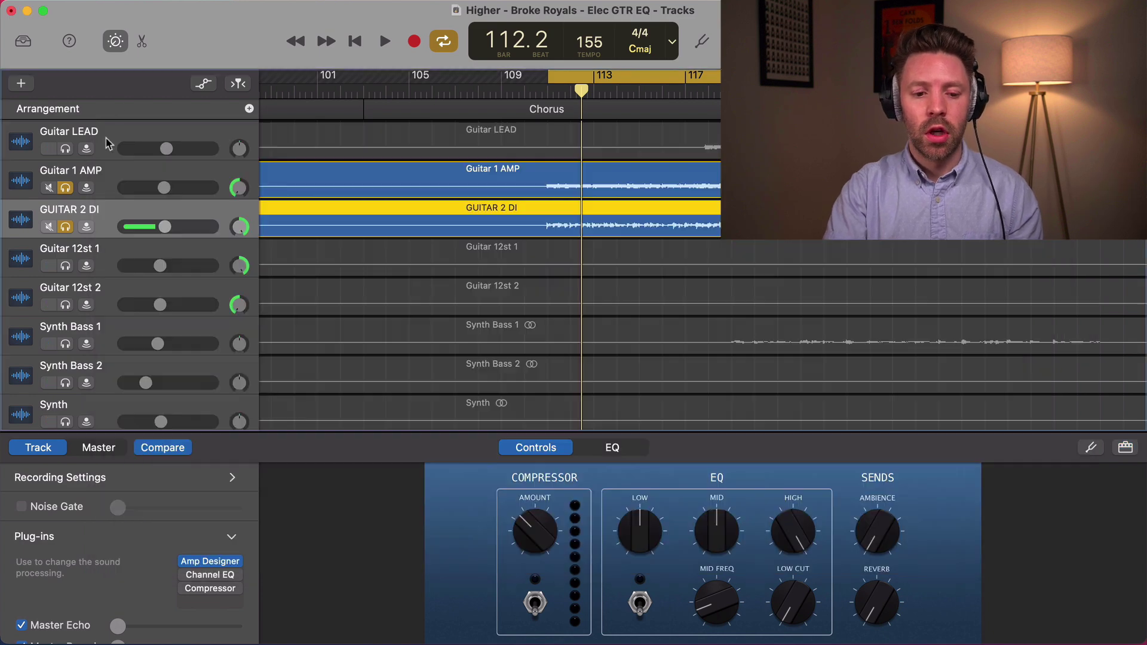
click(214, 576)
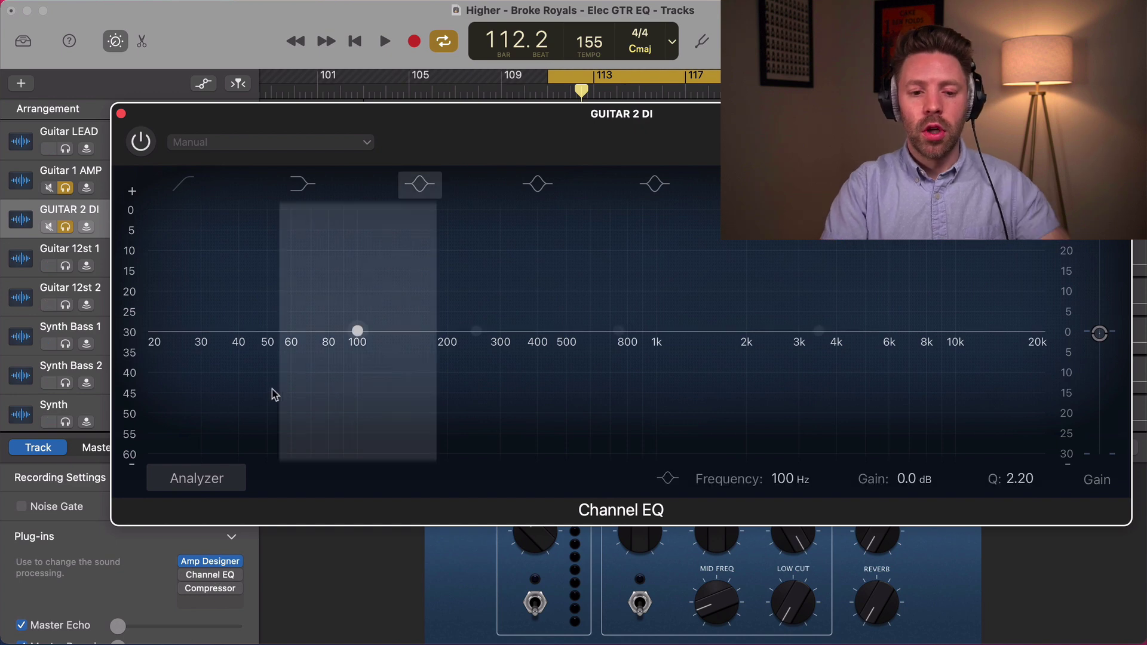
click(135, 147)
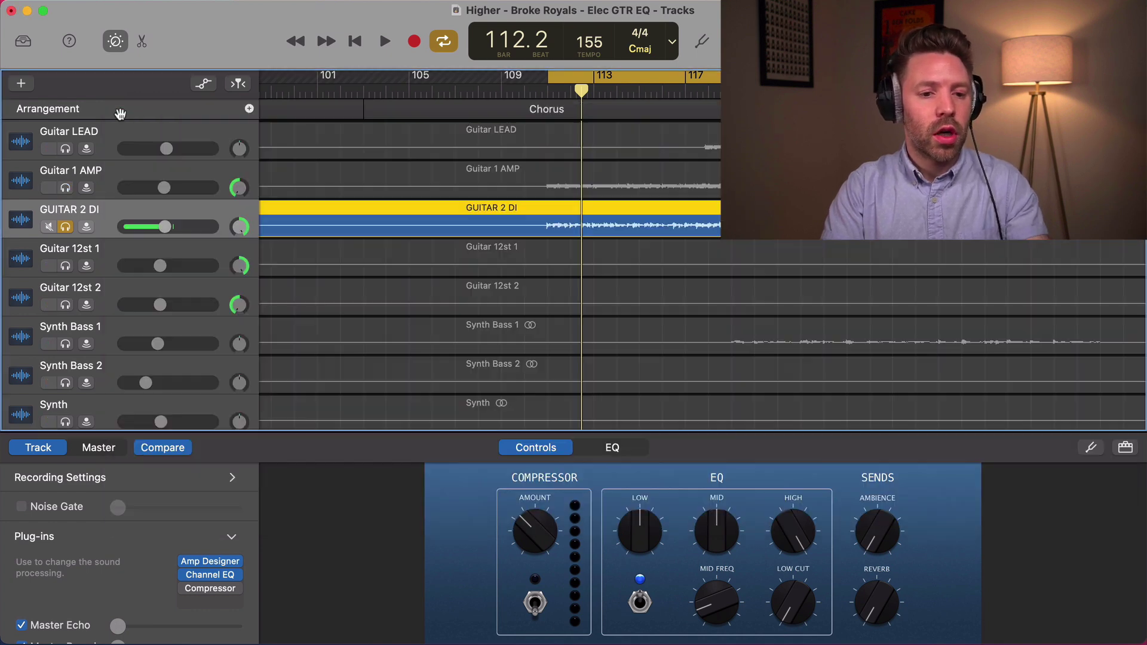
Play the guitar with the EQ applied, then reopen GUITAR 2 DI's Channel EQ.
click(121, 114)
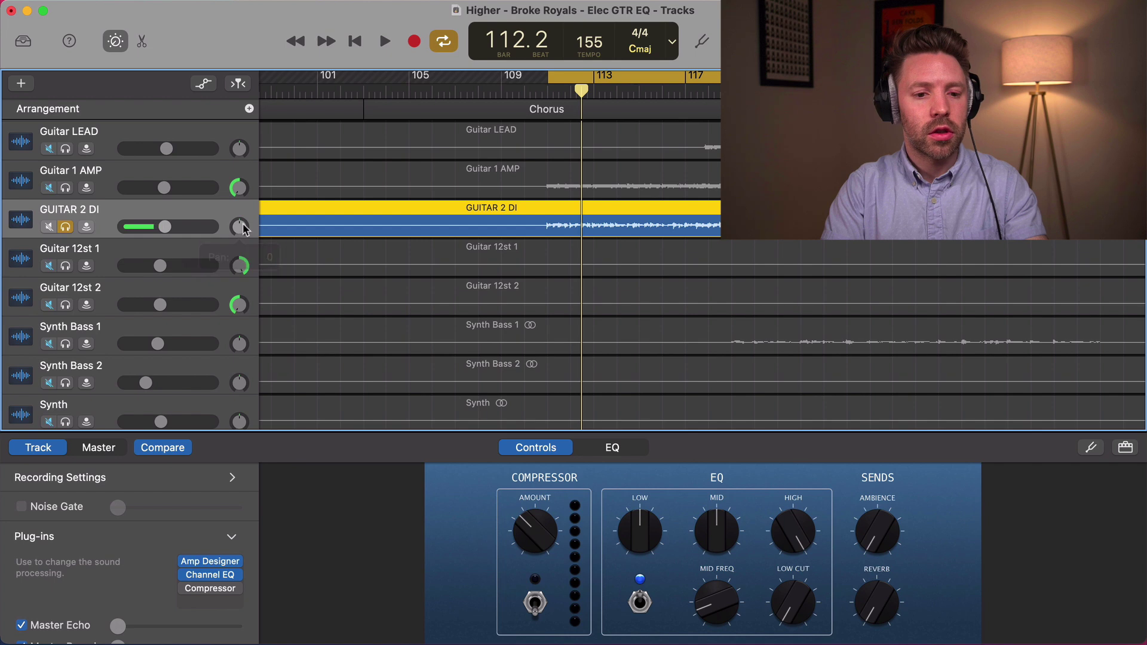
click(382, 36)
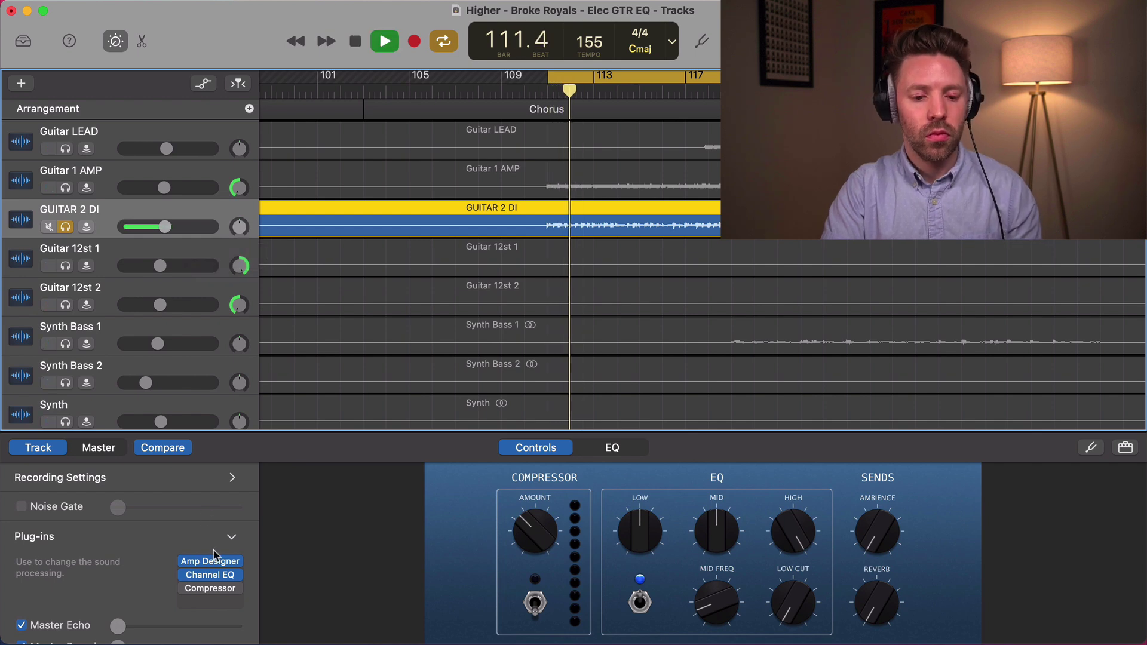
click(212, 574)
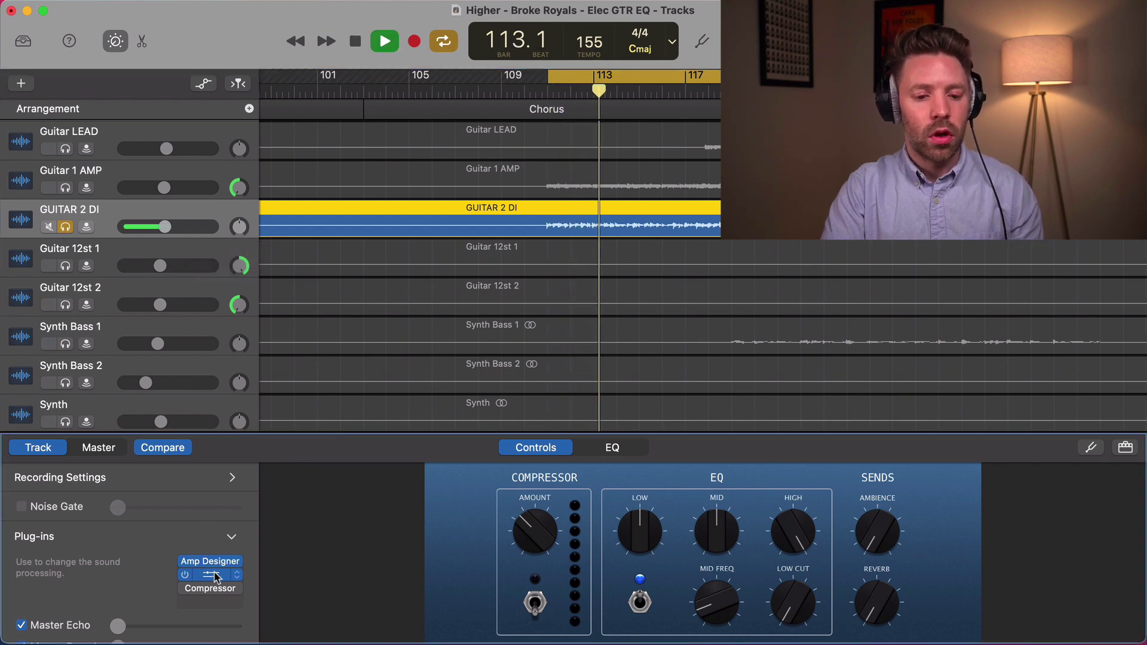
key(space)
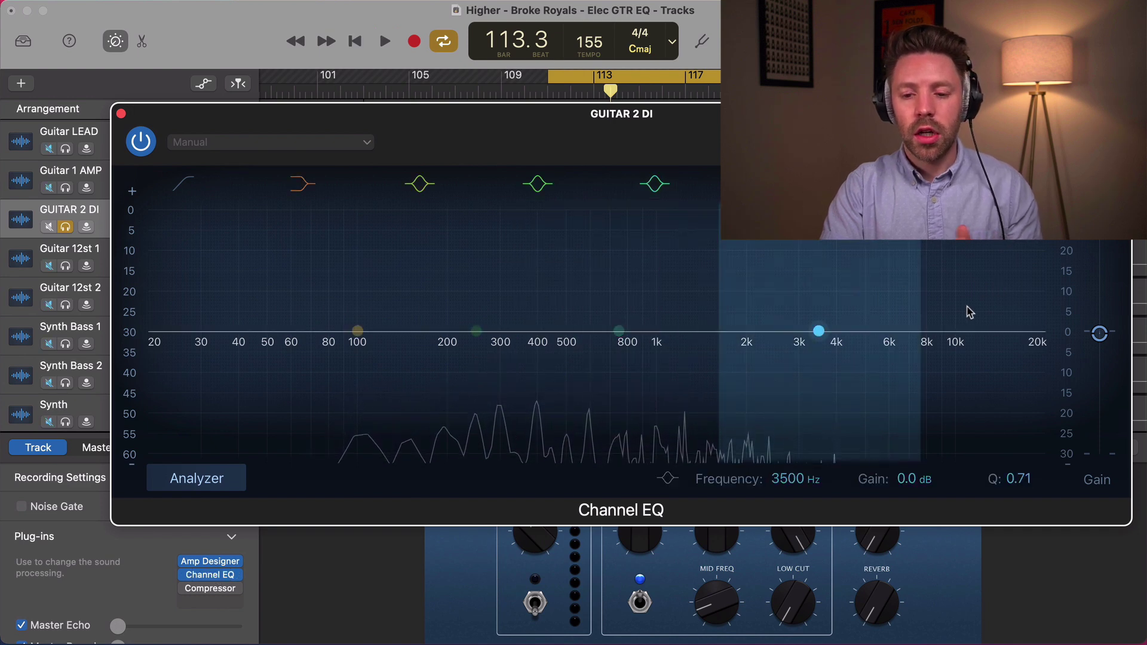
A/B the high-shelf boost band during playback and leave it switched off.
click(901, 184)
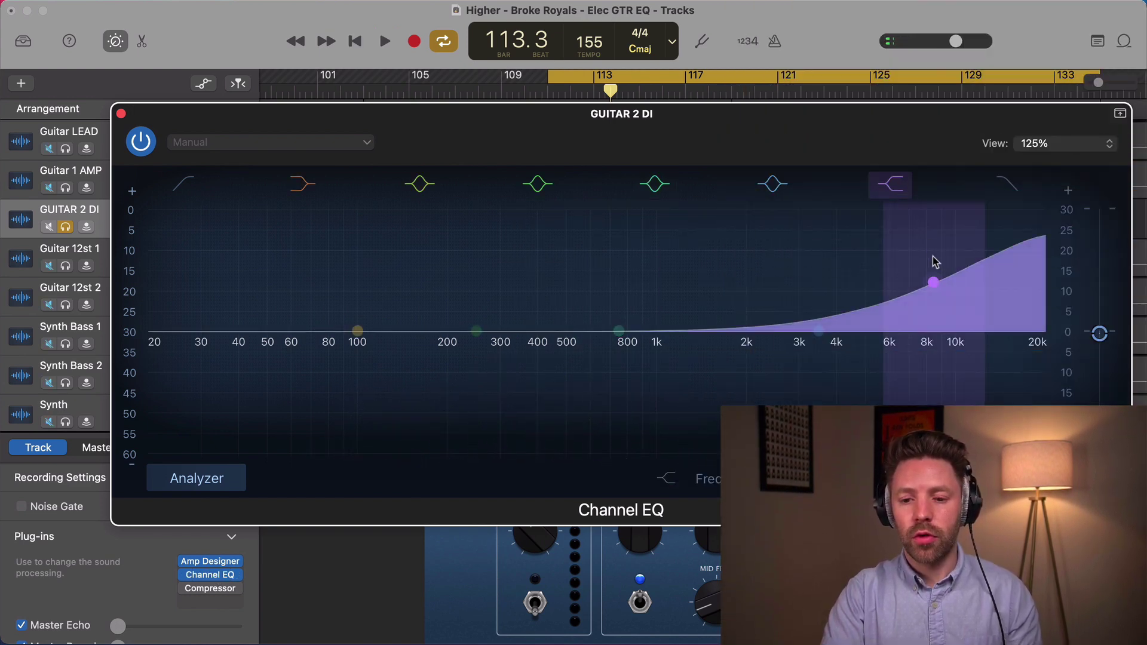
key(space)
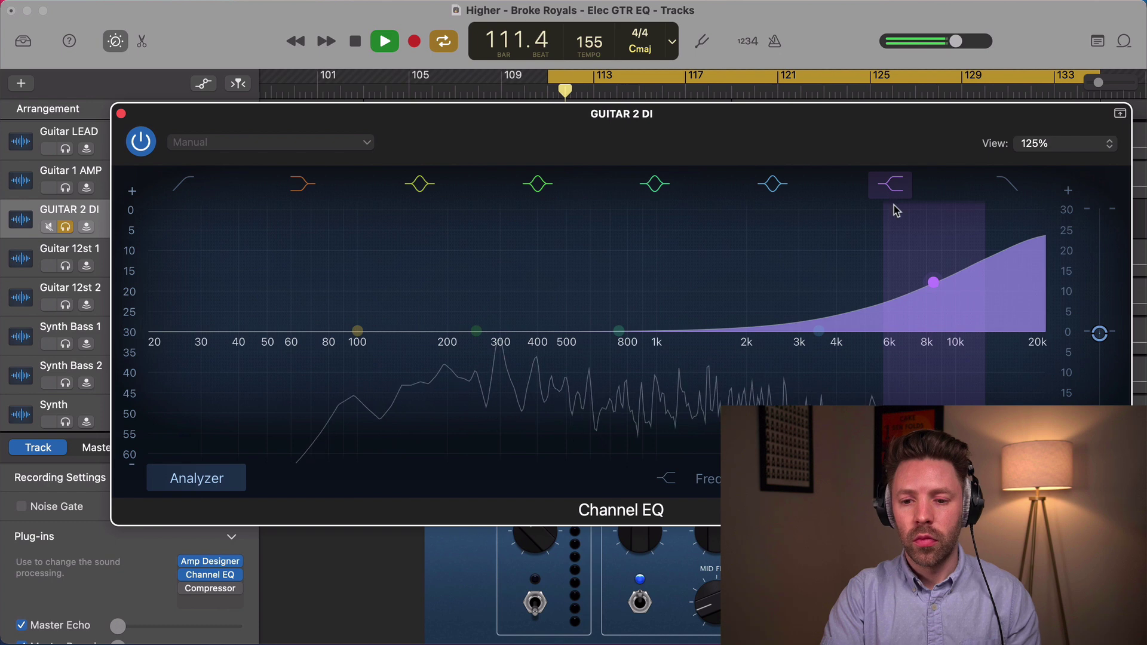
click(892, 186)
click(896, 196)
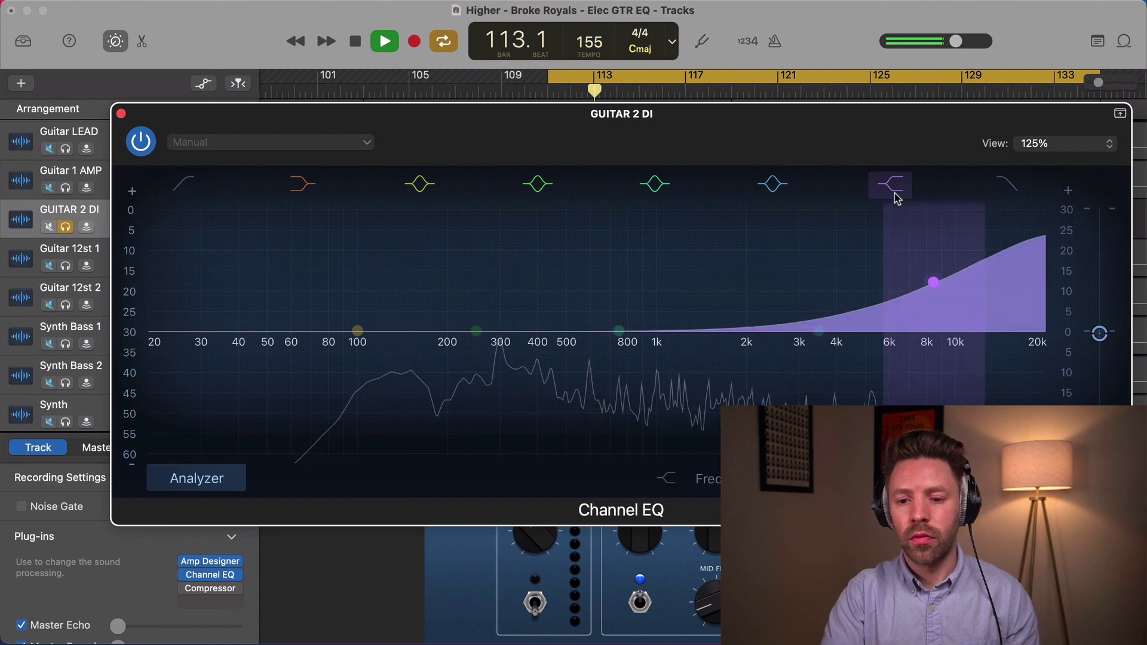
click(895, 196)
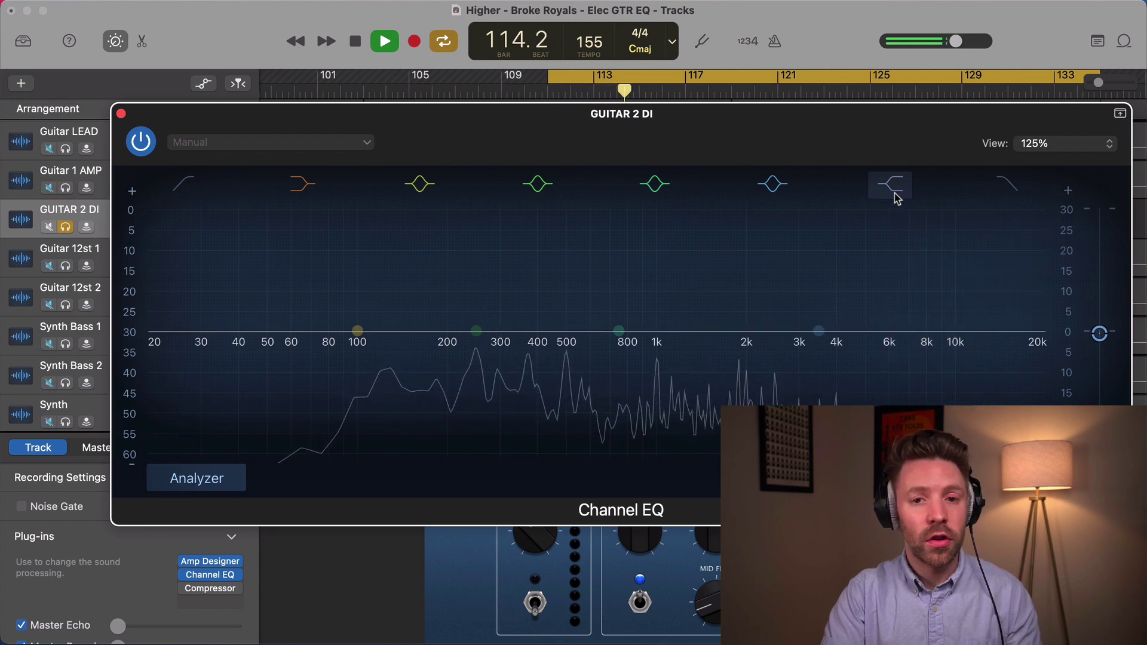
key(space)
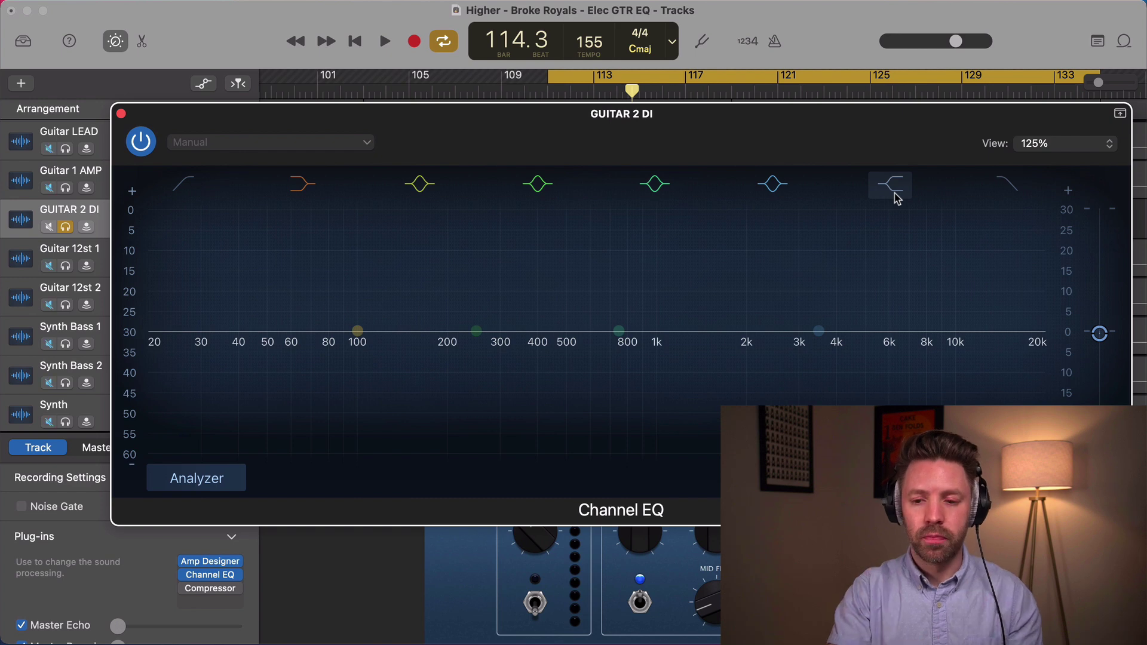
Enable the high-cut band and sweep its frequency down to about 6 kHz.
key(space)
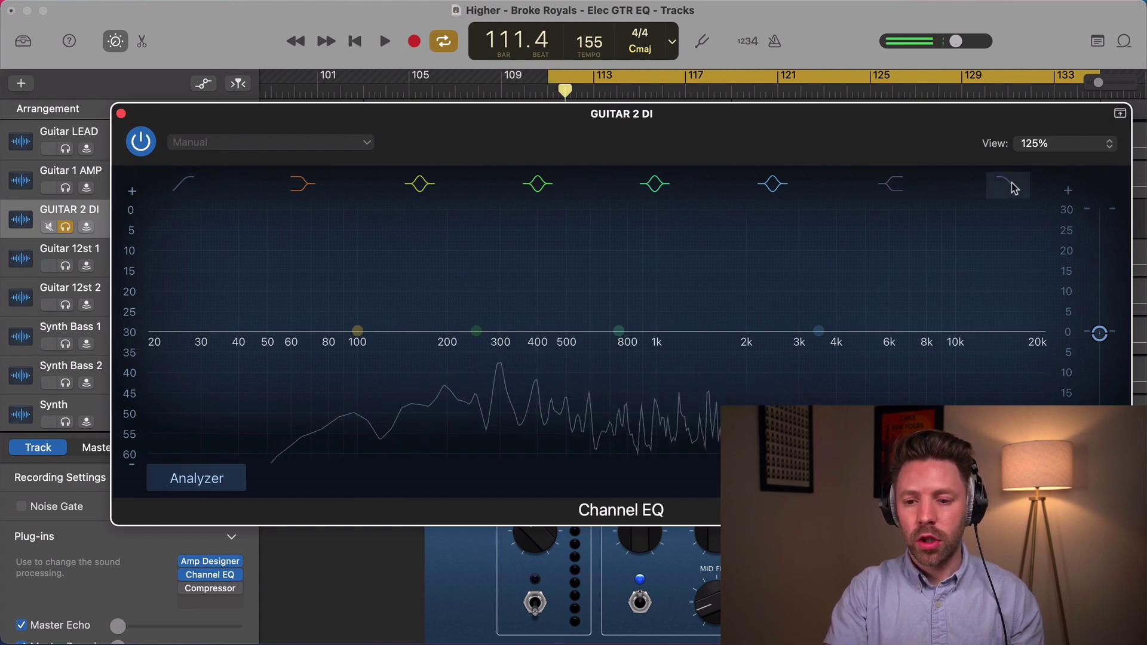
click(1014, 186)
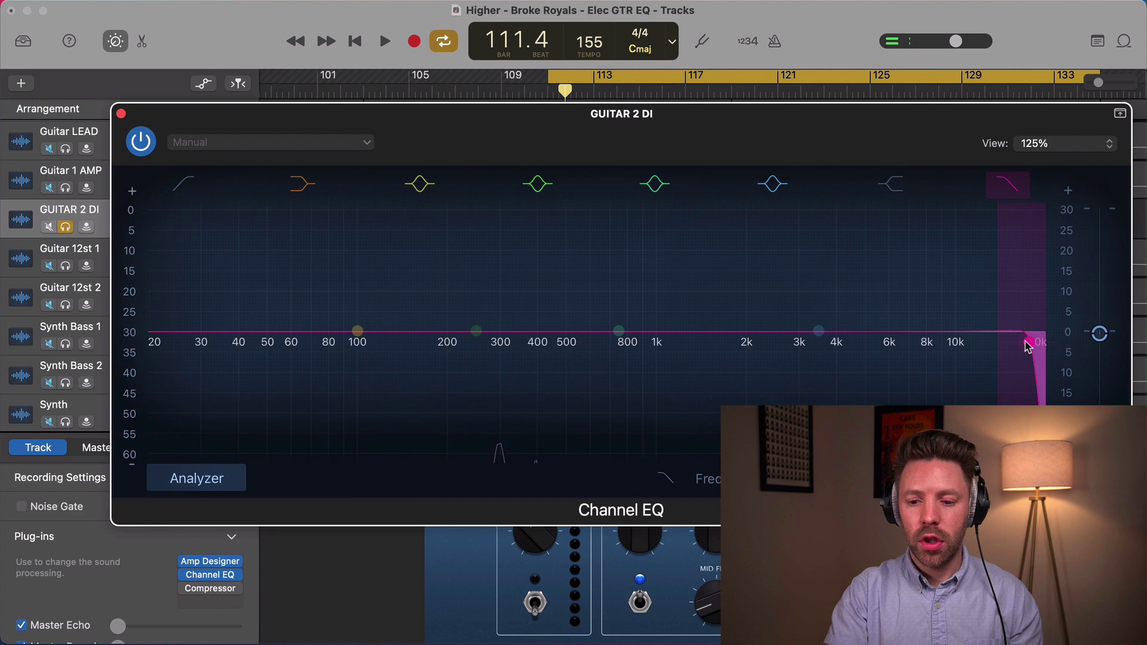
drag(1027, 346, 1021, 342)
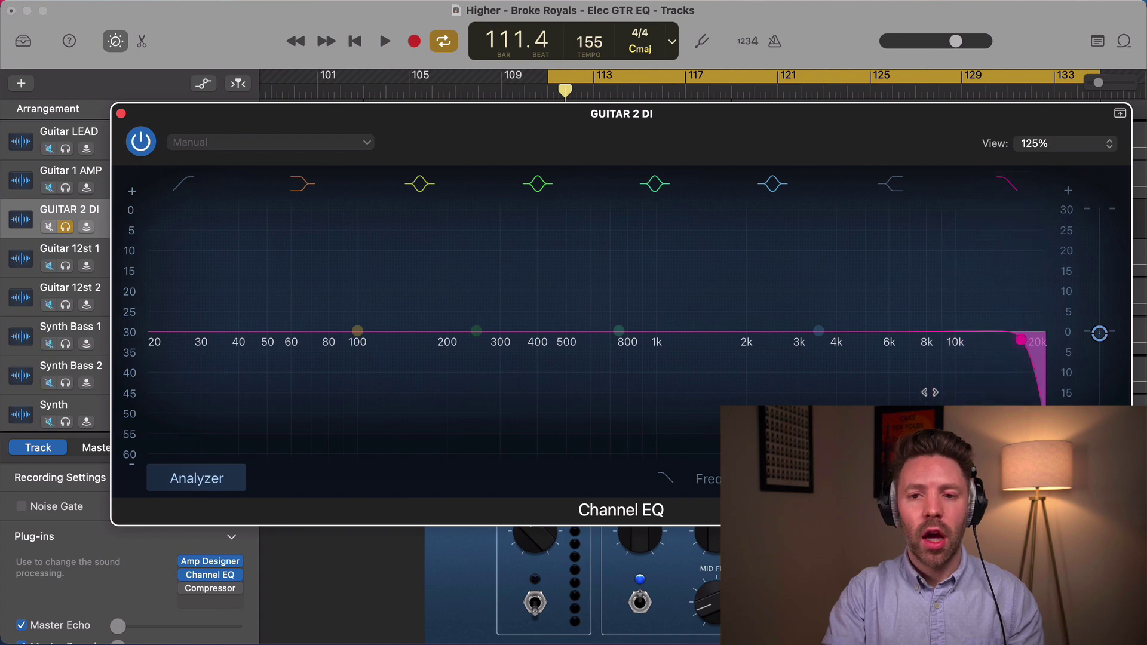
key(space)
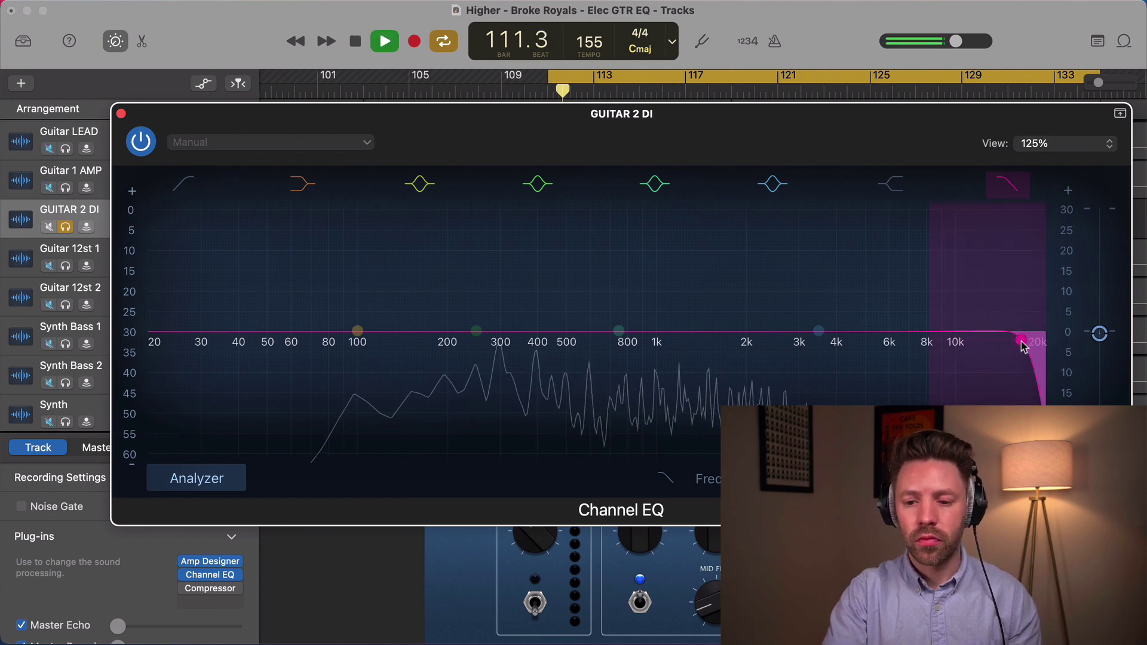
drag(1022, 344, 874, 345)
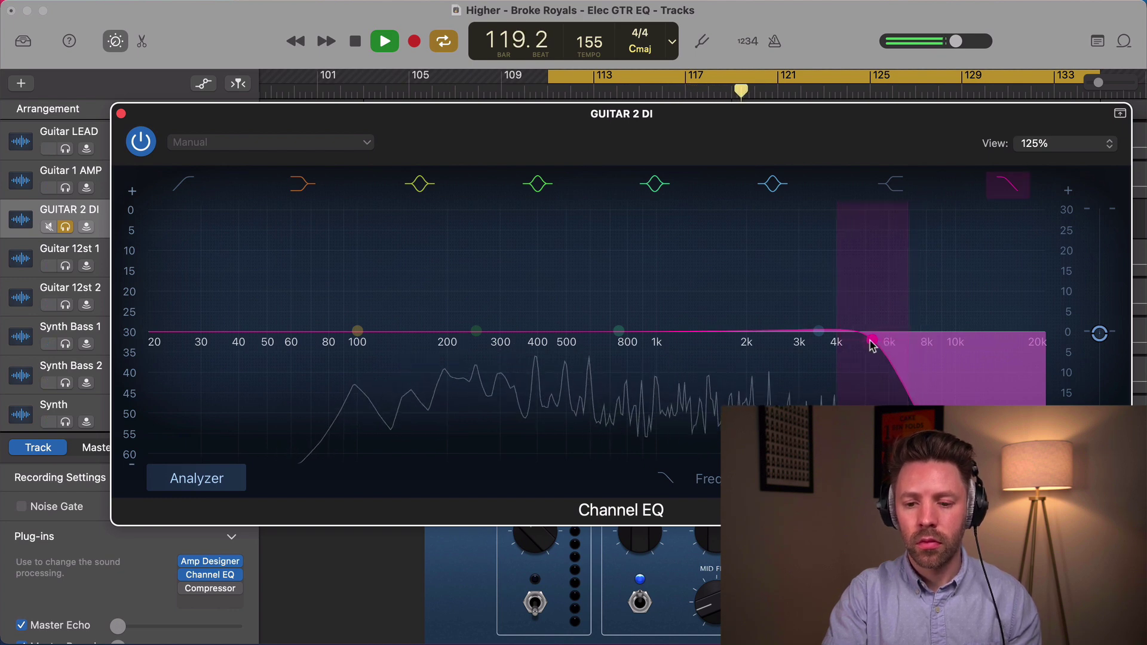
drag(871, 345, 898, 344)
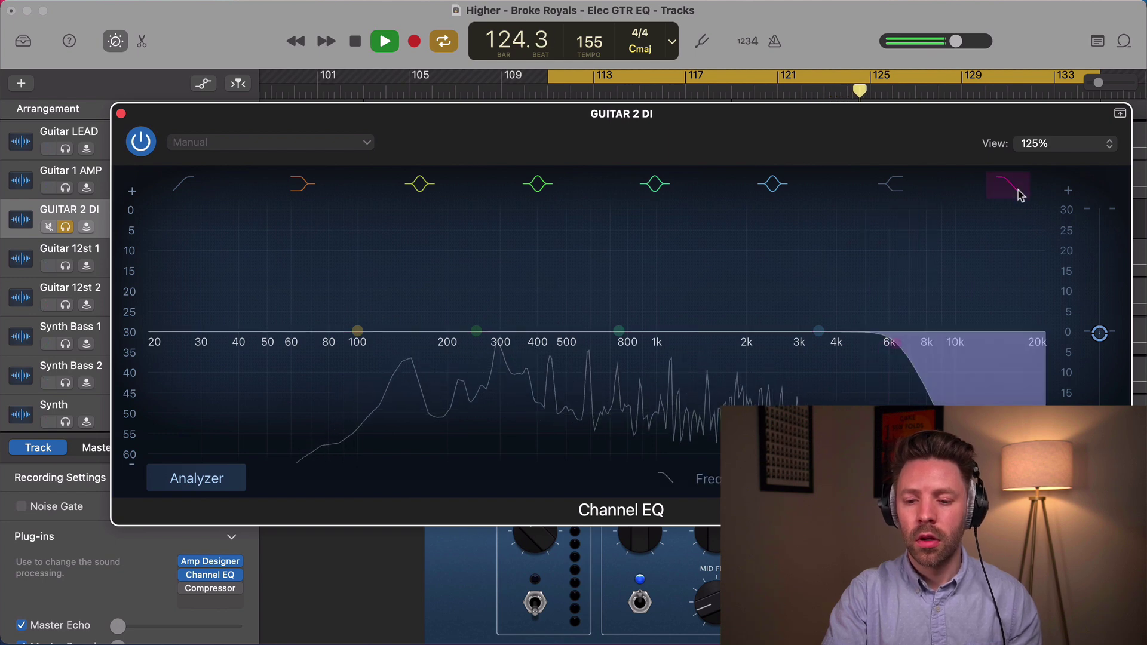
key(space)
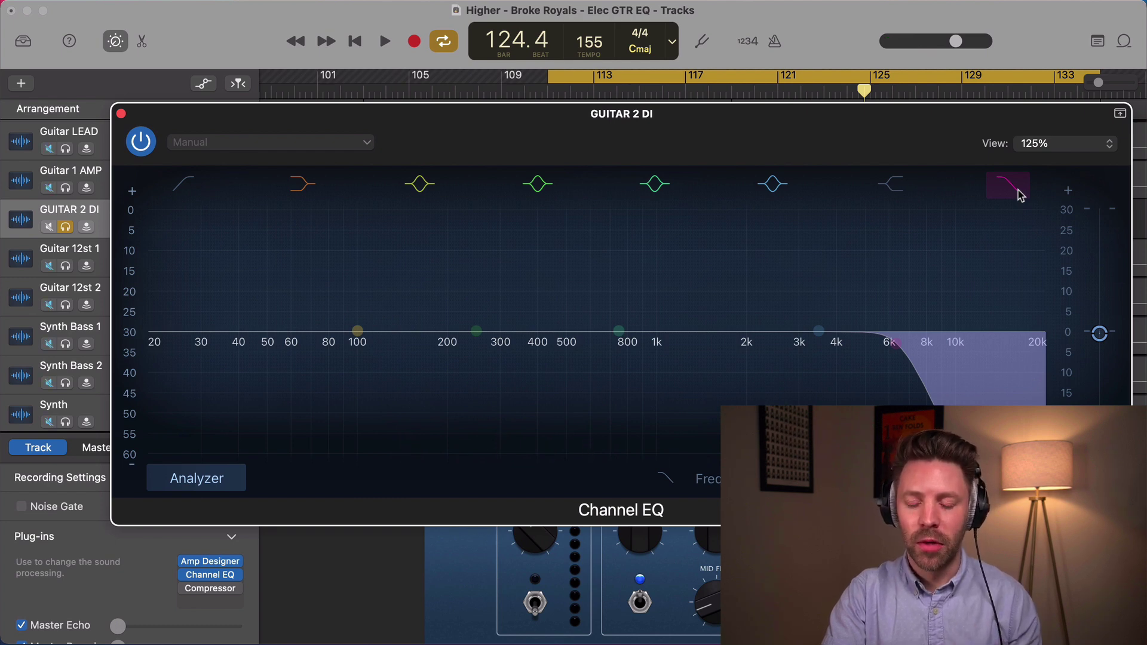
Play back twice to audition the 6 kHz high cut.
key(space)
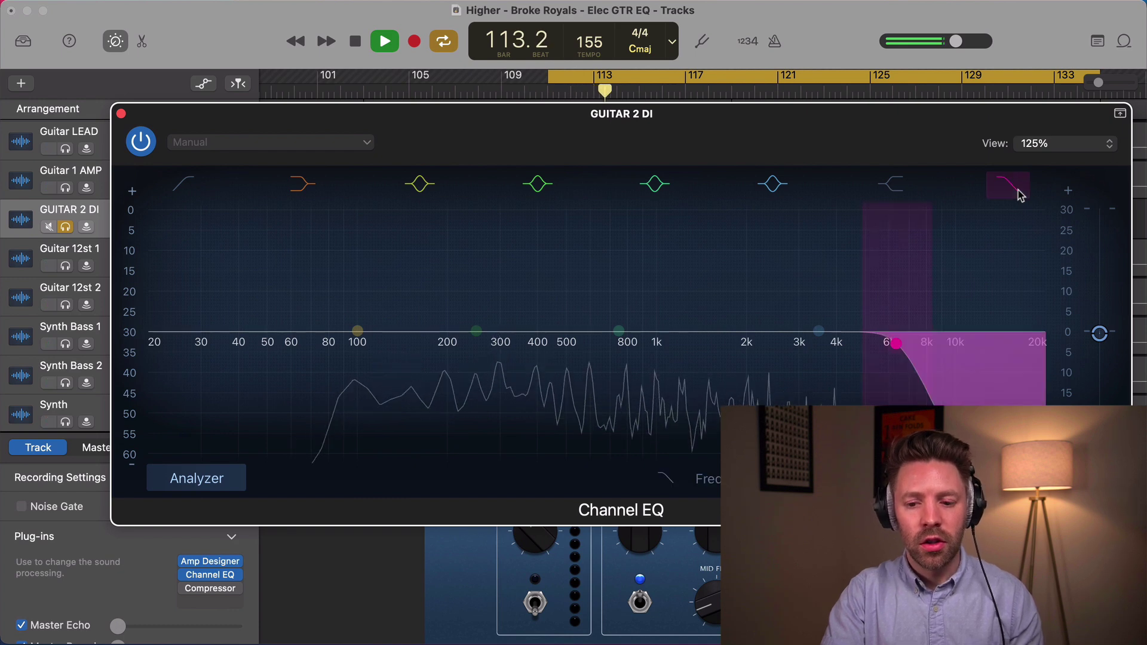
key(space)
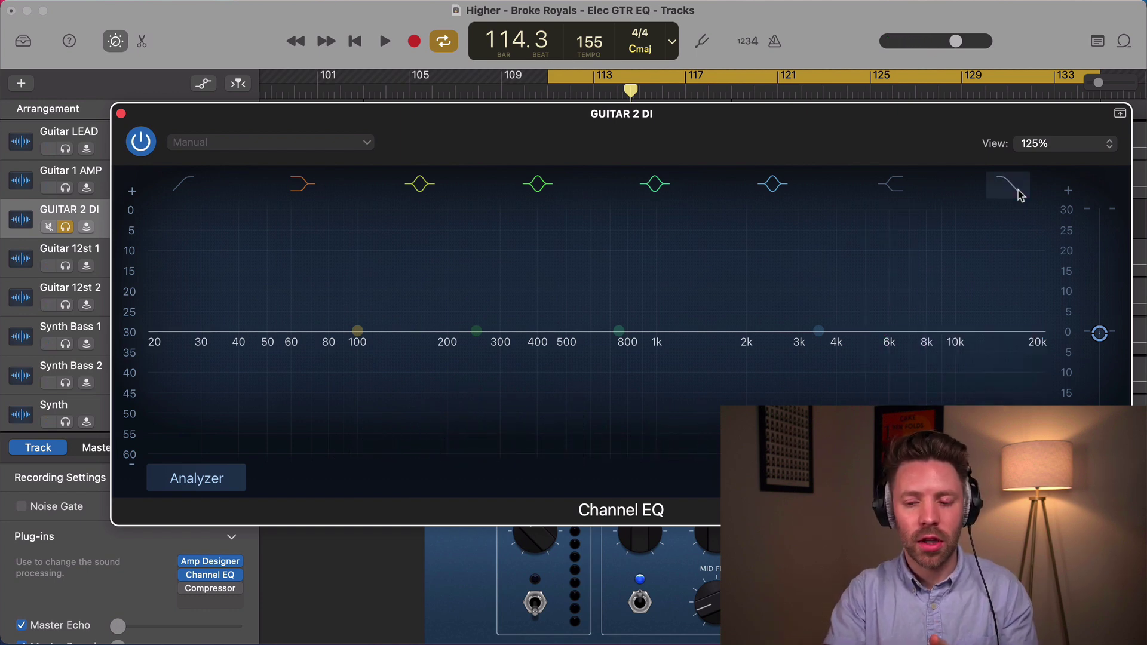
key(space)
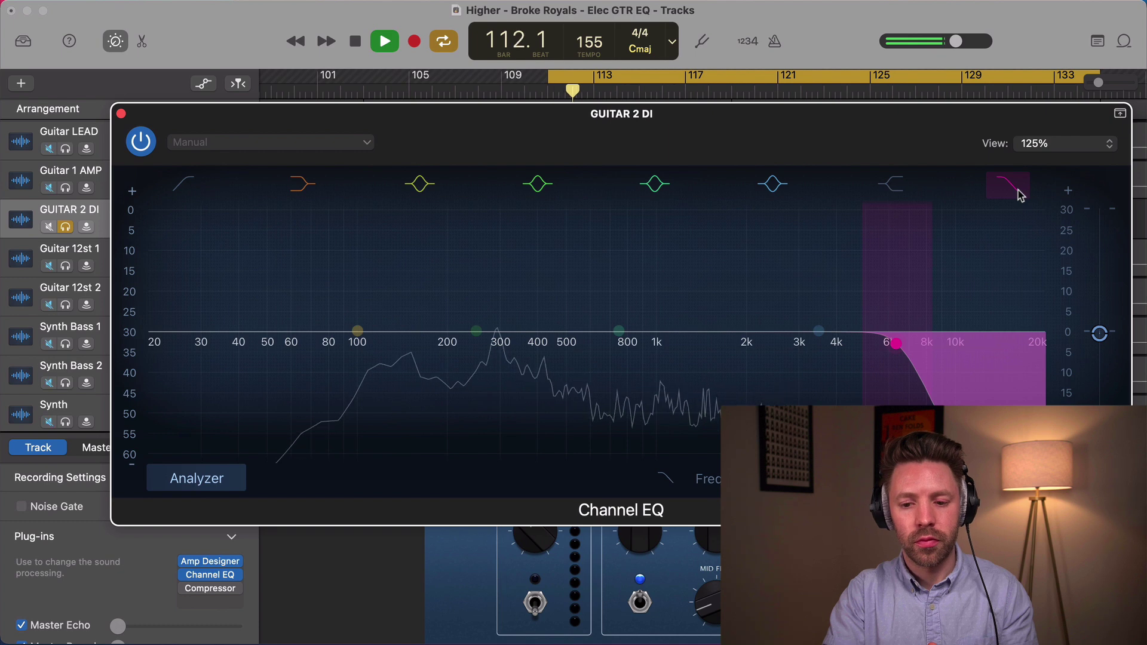
key(space)
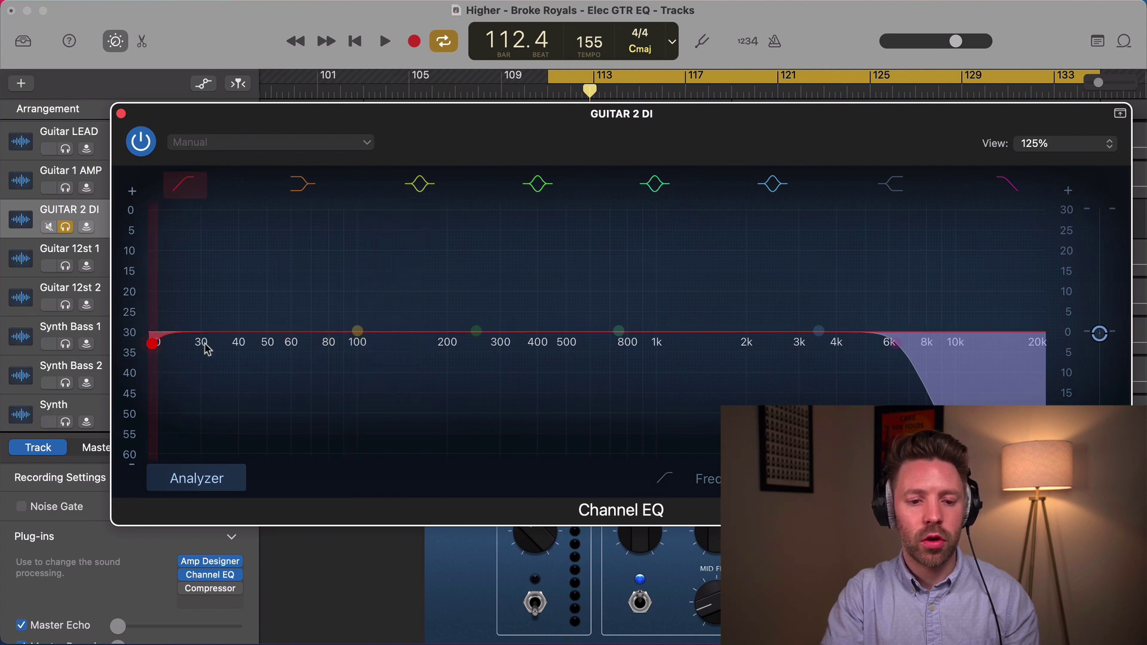
Drag the low-cut node from 20 Hz up to about 100 Hz while listening.
key(space)
drag(205, 349, 332, 344)
key(space)
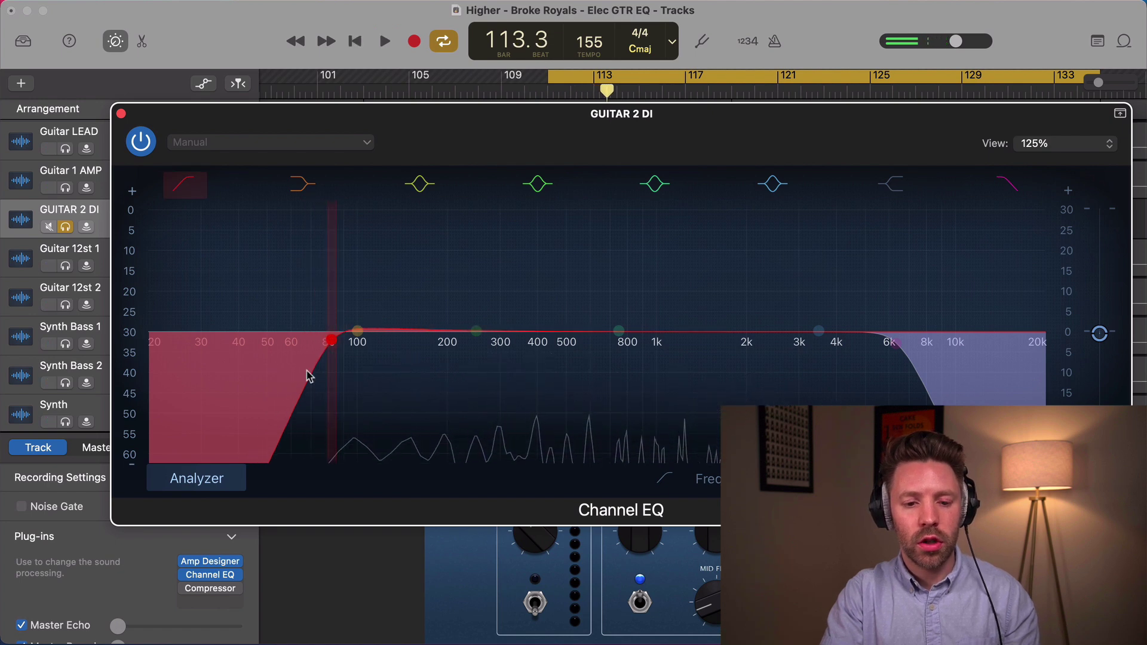
key(space)
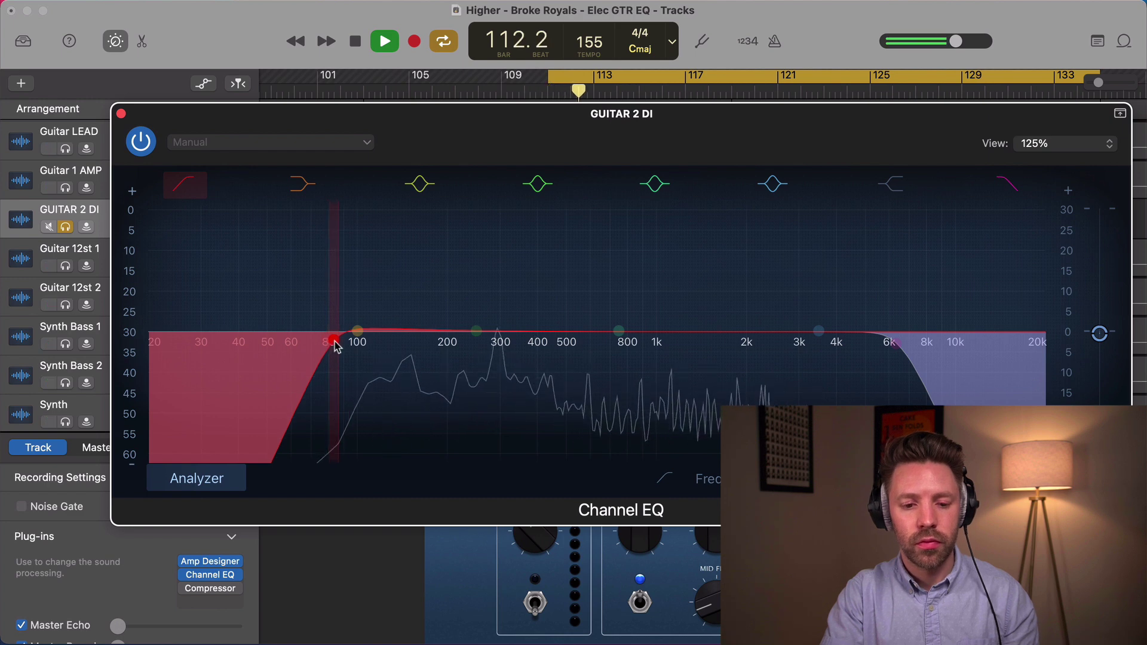
drag(335, 343, 353, 347)
key(space)
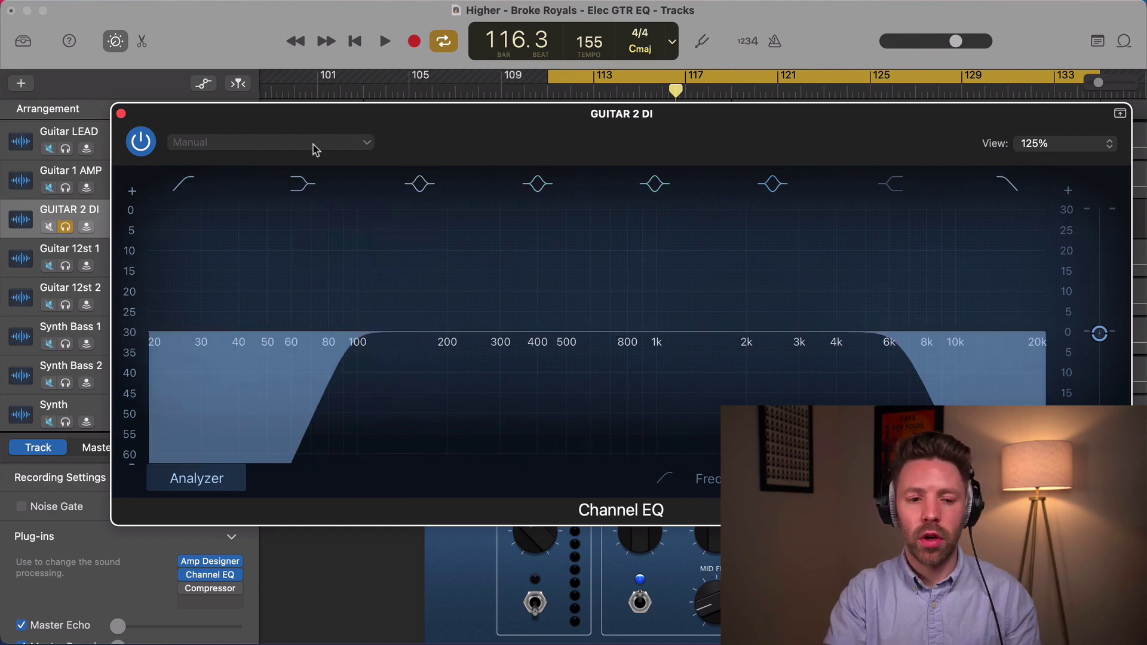
click(142, 152)
key(space)
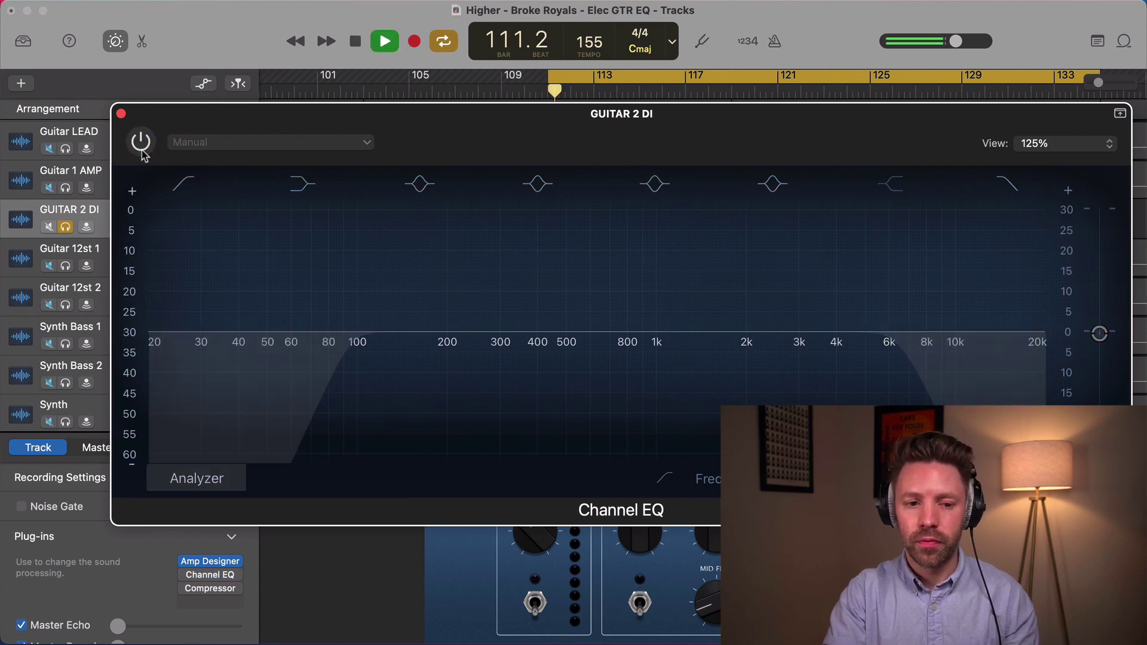
click(142, 150)
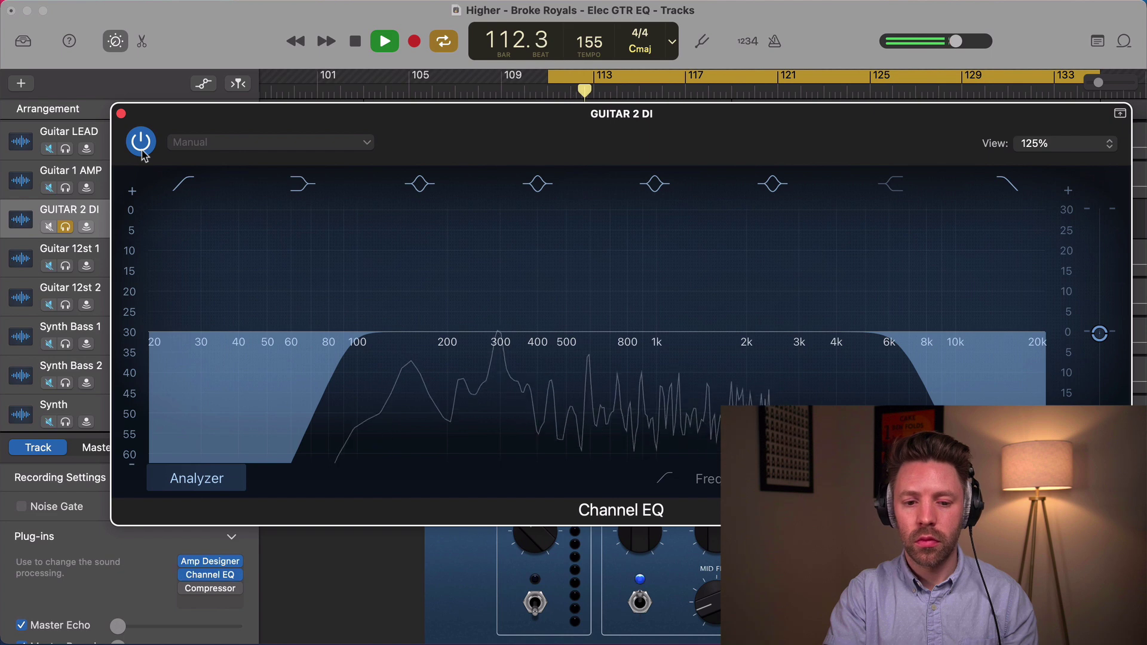
click(142, 151)
click(142, 151)
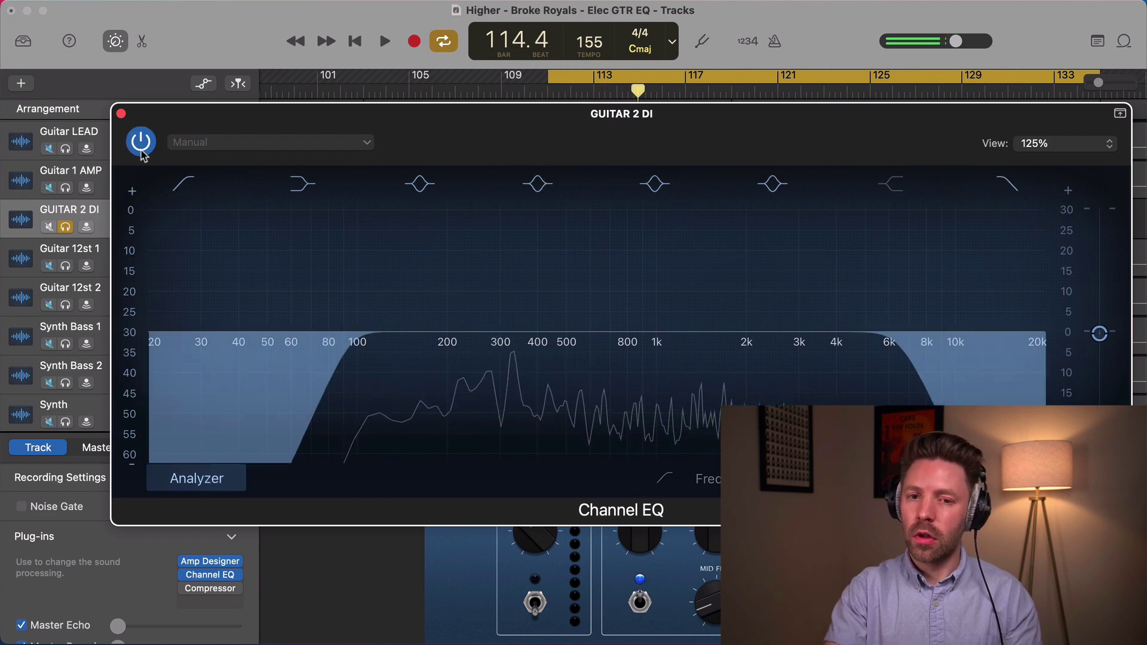
key(space)
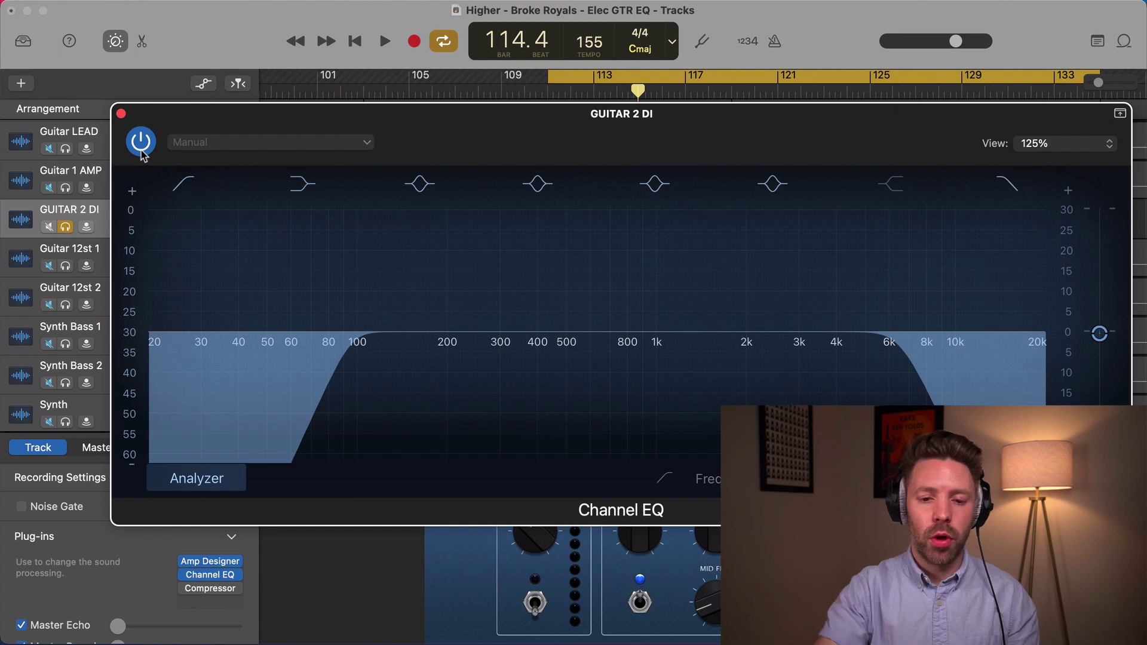
click(141, 143)
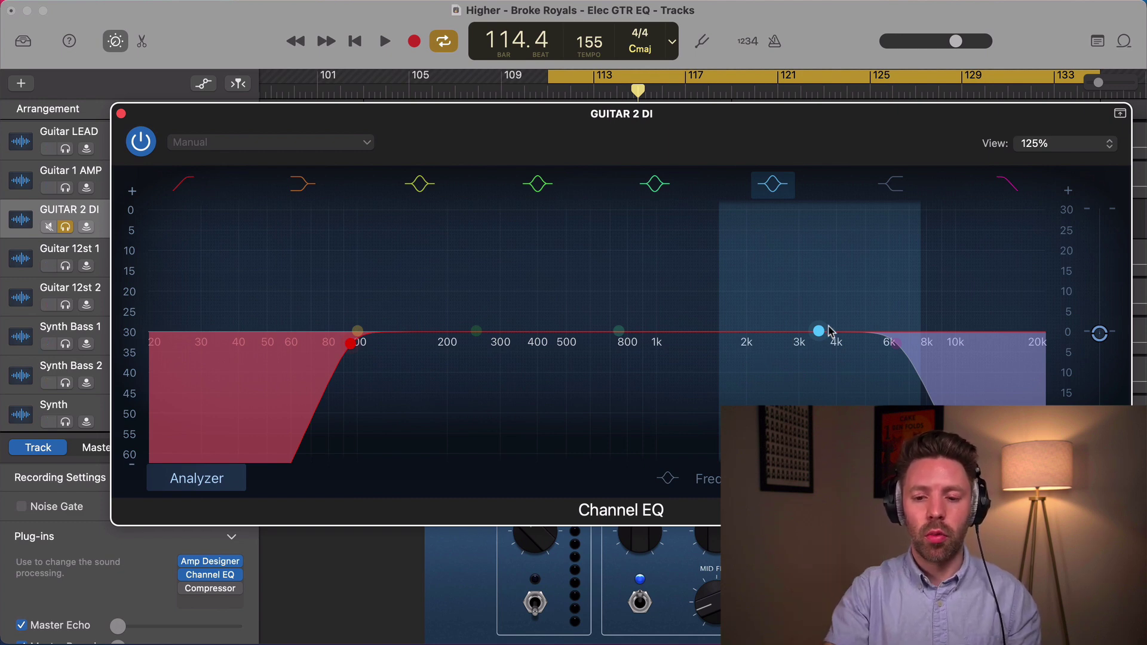
Raise output gain, boost 2780 Hz by +2.9 dB (Q 0.71), and A/B the boost.
drag(828, 326, 823, 323)
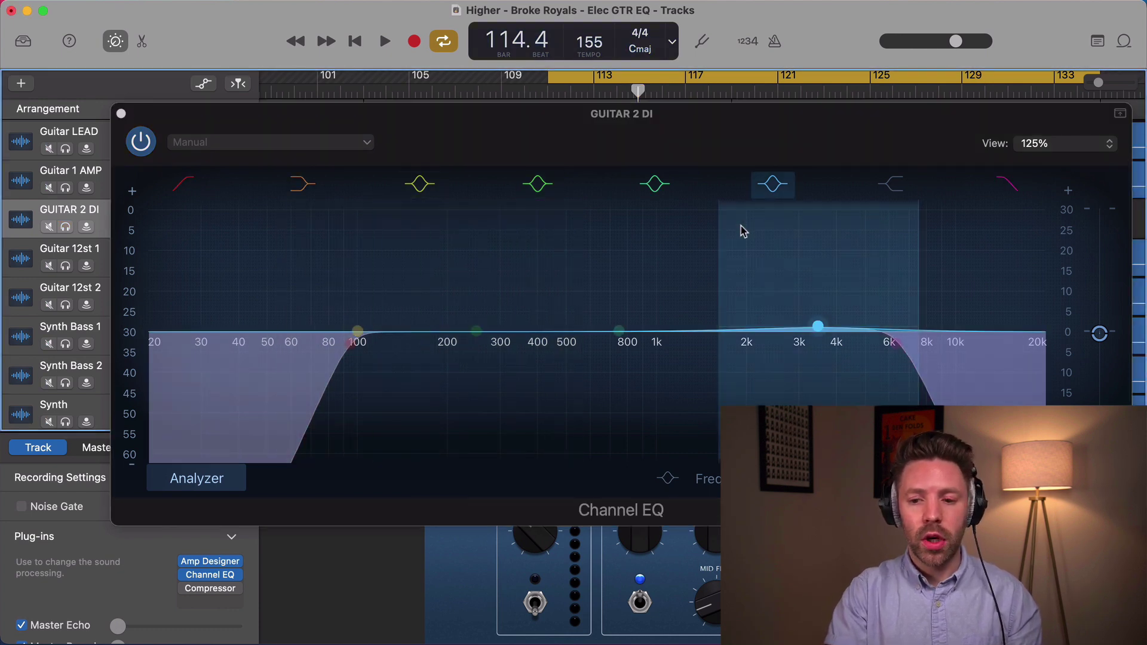
drag(1099, 333, 1102, 303)
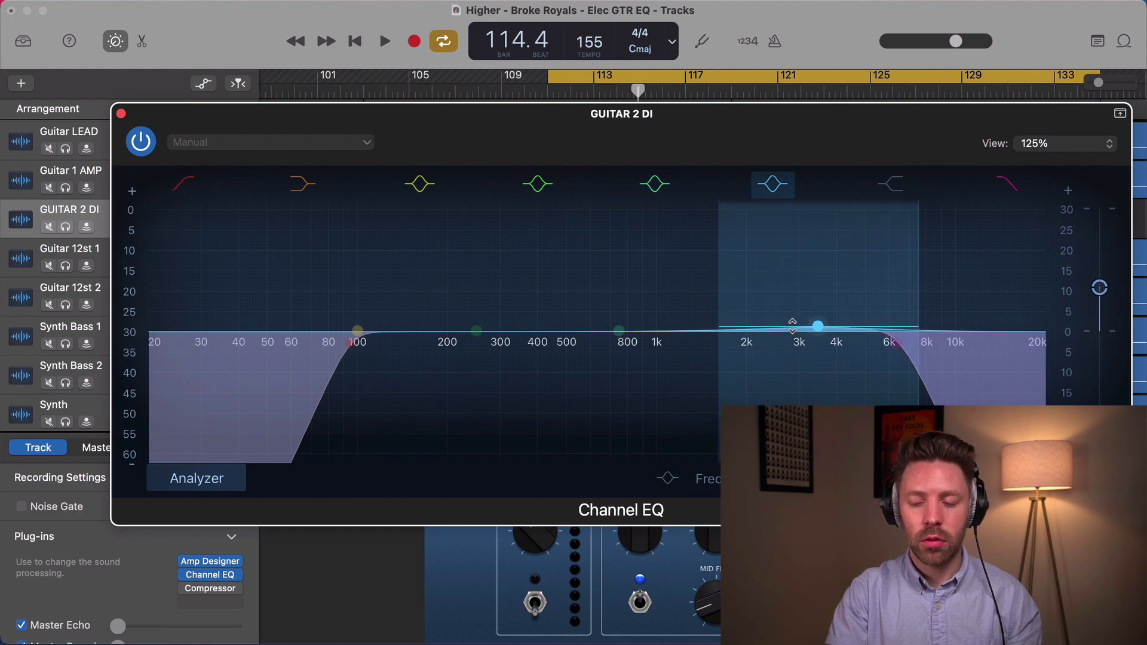
key(space)
drag(793, 326, 788, 296)
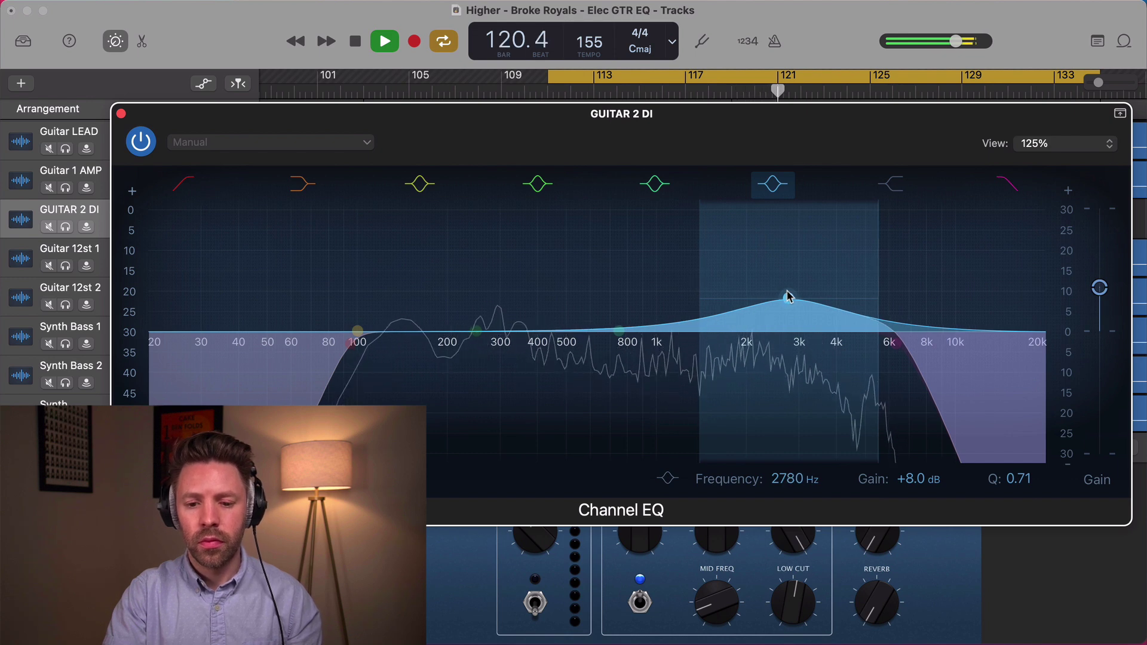
drag(824, 304, 825, 325)
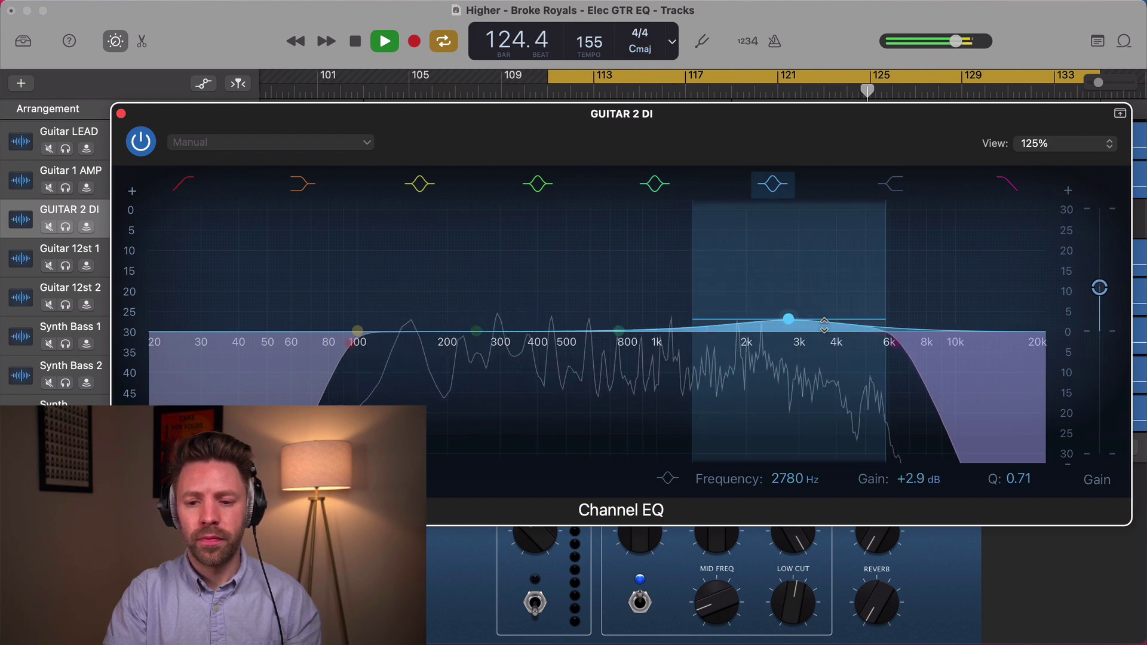
click(769, 191)
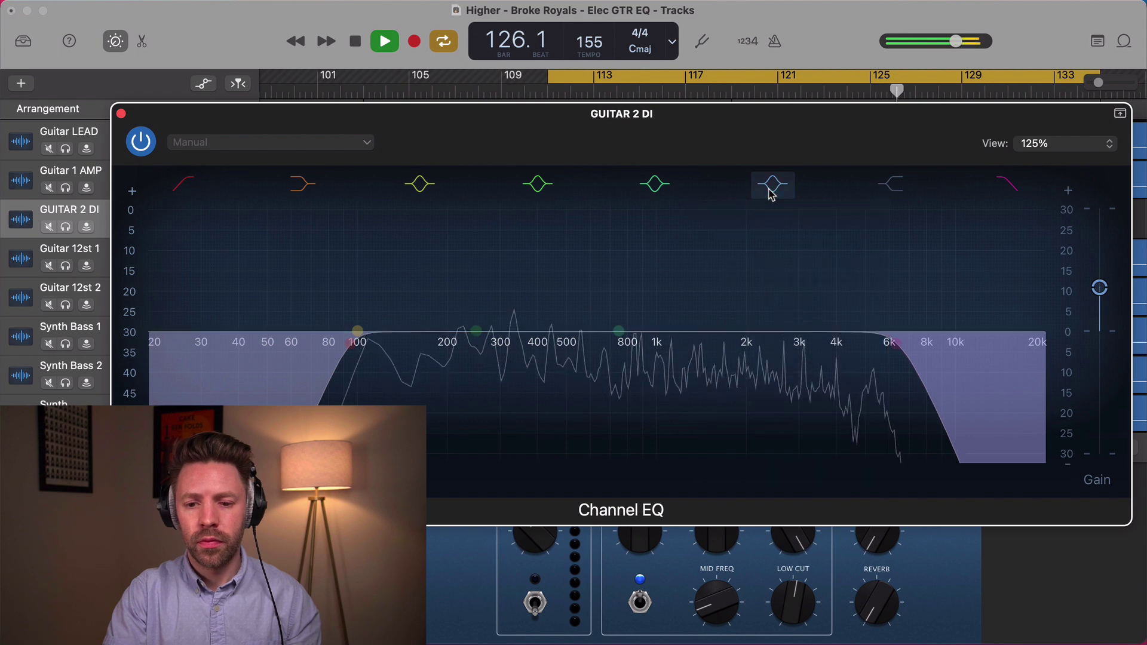
click(770, 192)
key(space)
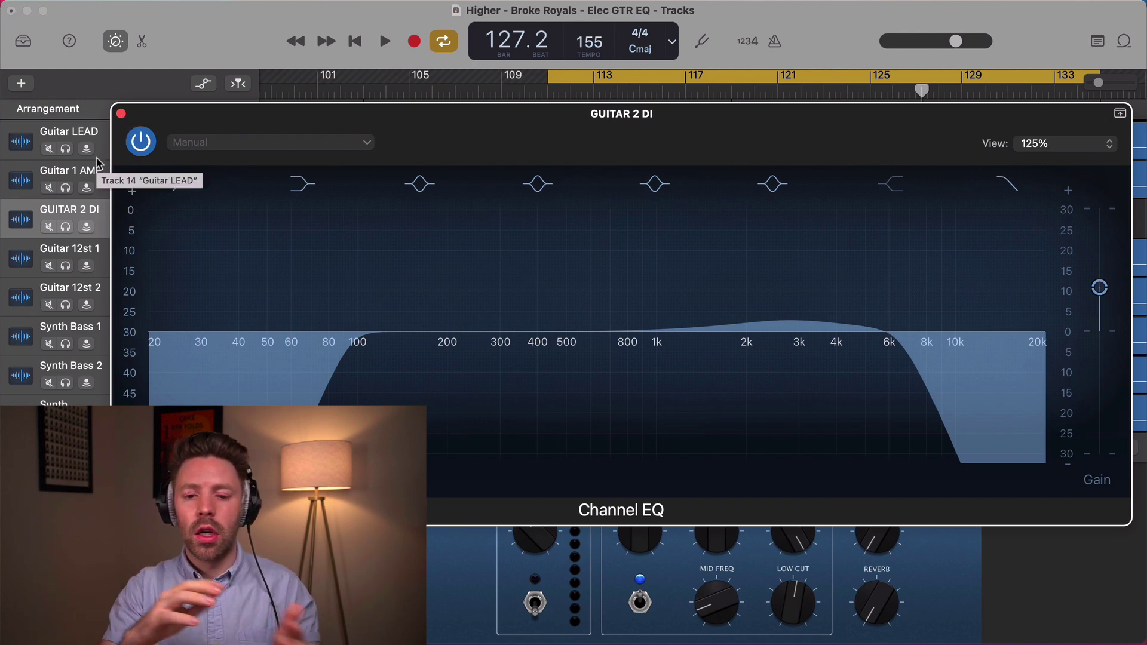
Pan GUITAR 2 DI right, play both guitars soloed, then open Guitar 1 AMP's Channel EQ.
click(120, 114)
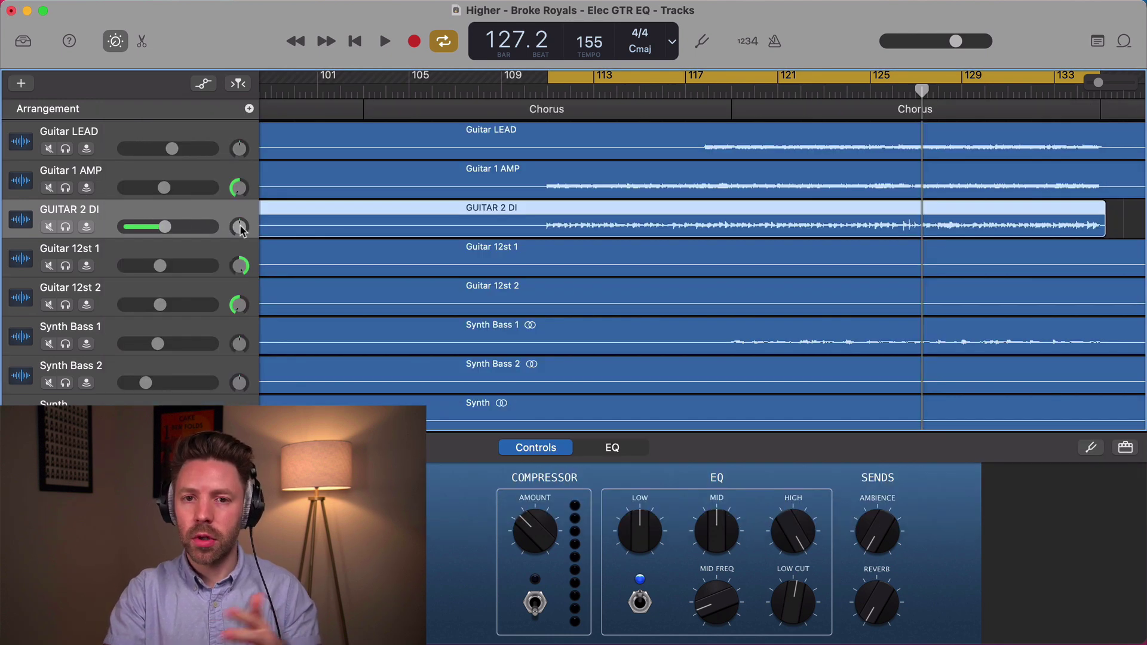
drag(239, 227, 240, 219)
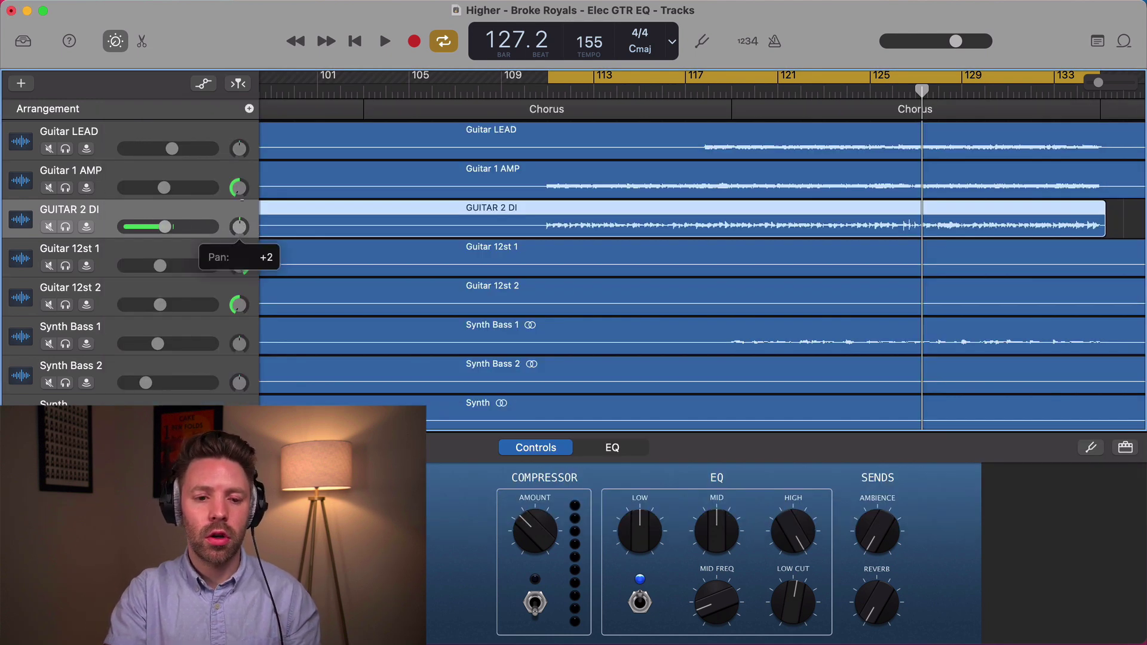
click(66, 187)
click(66, 227)
key(space)
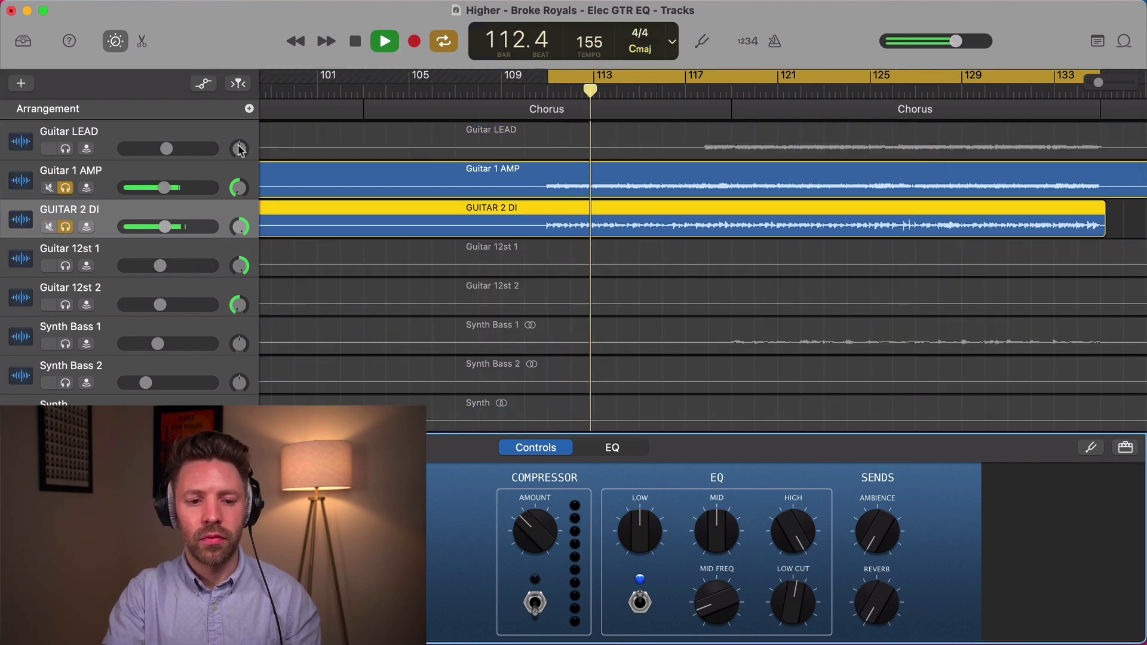
key(space)
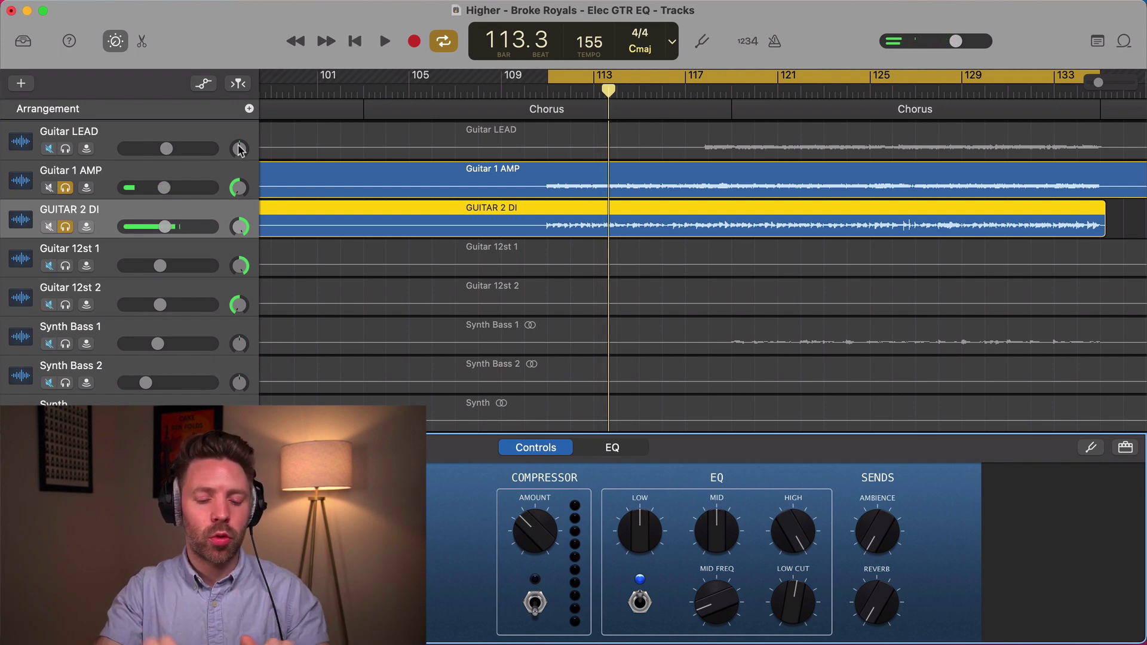
click(105, 181)
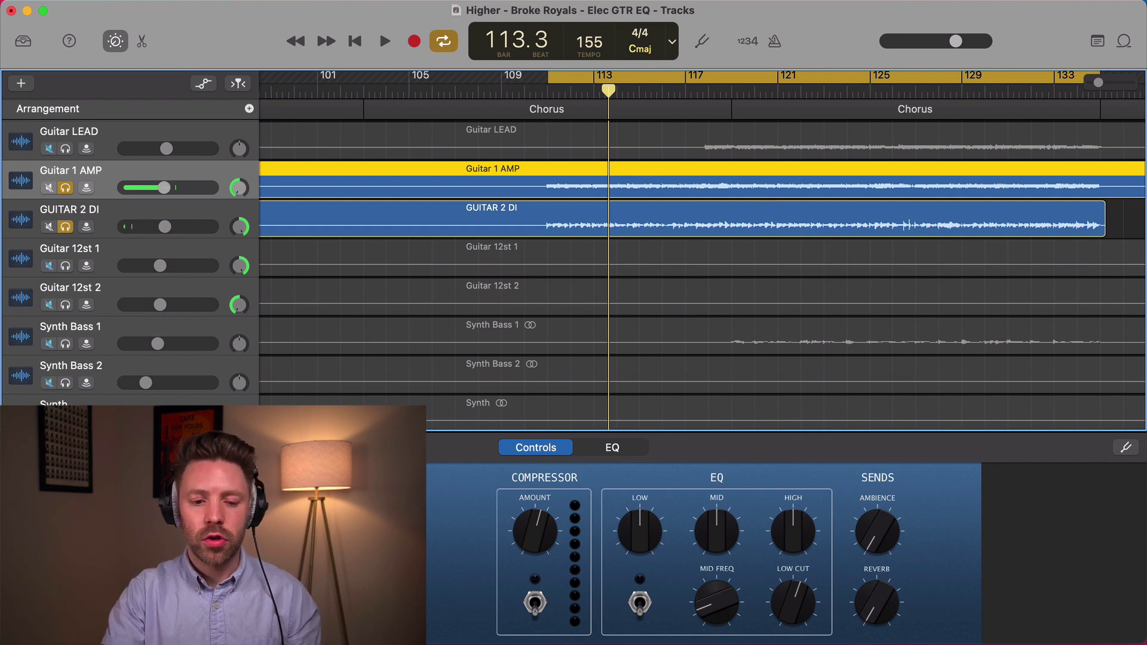
click(640, 602)
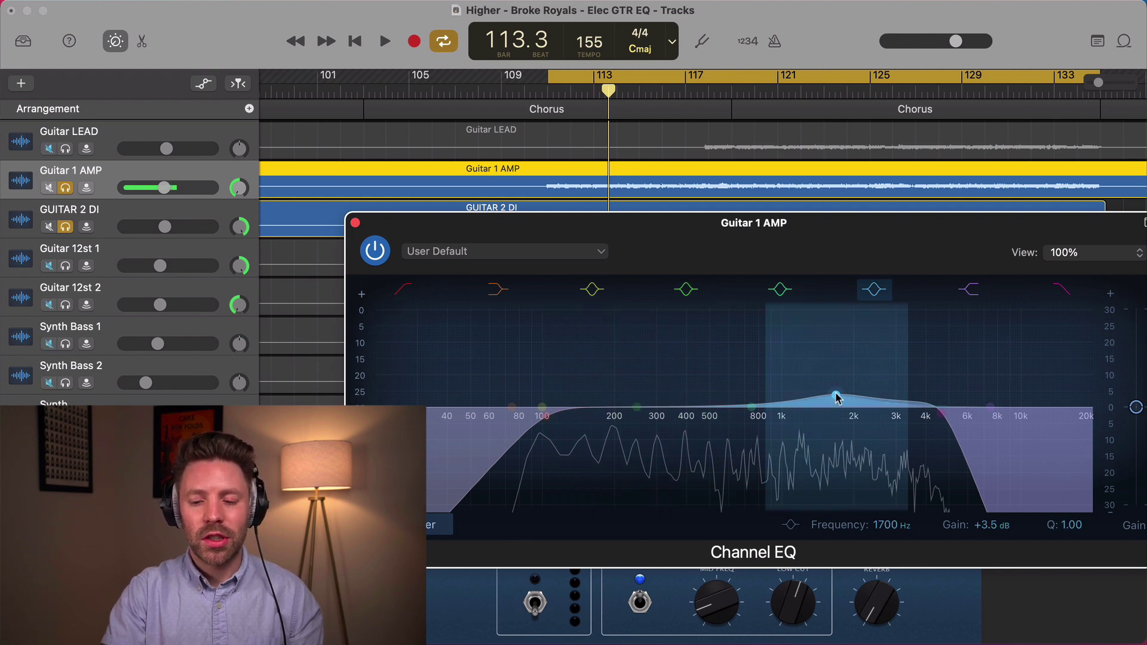
Briefly hear Guitar 1 AMP without GUITAR 2 DI, then re-solo it and return to Guitar 1 AMP's EQ.
click(65, 227)
key(space)
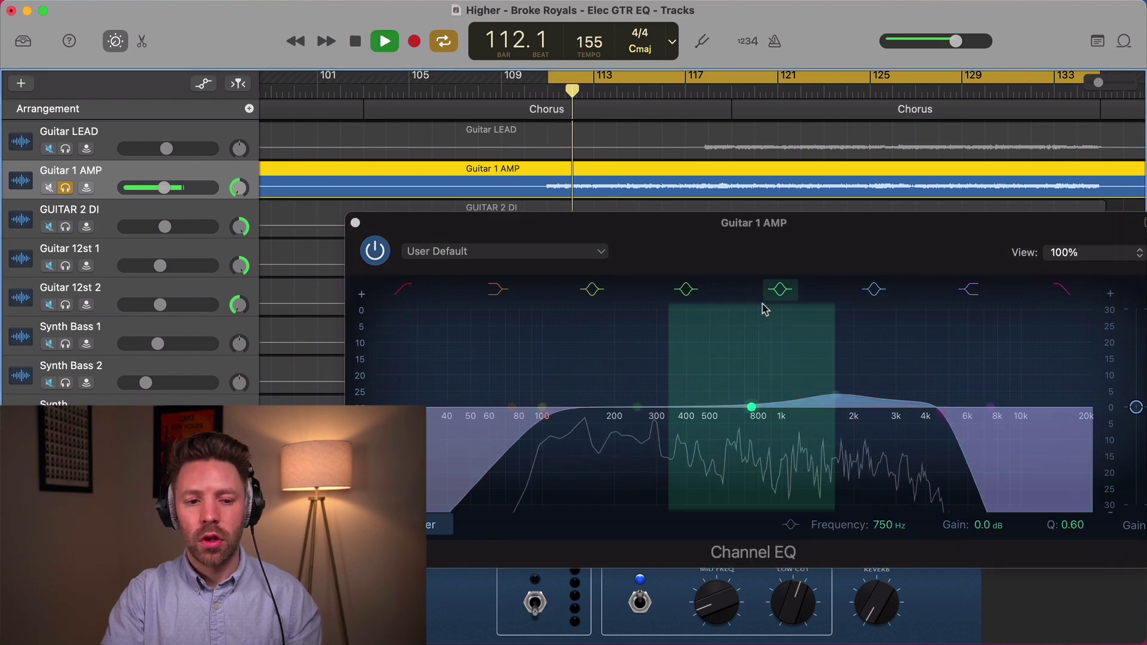
key(space)
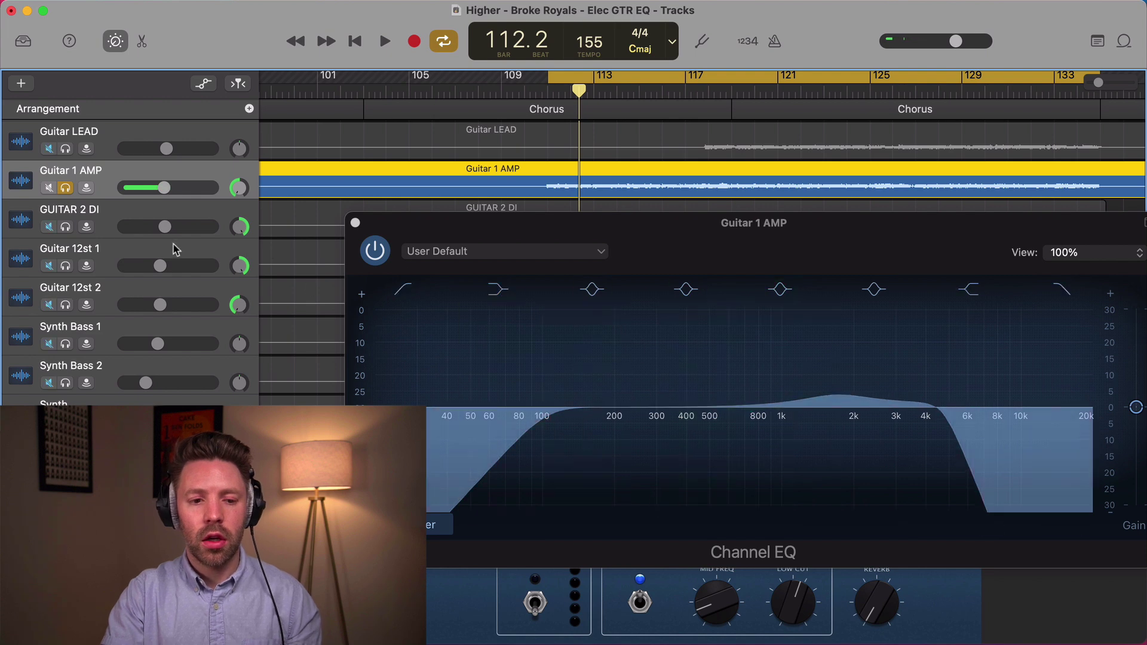
click(64, 228)
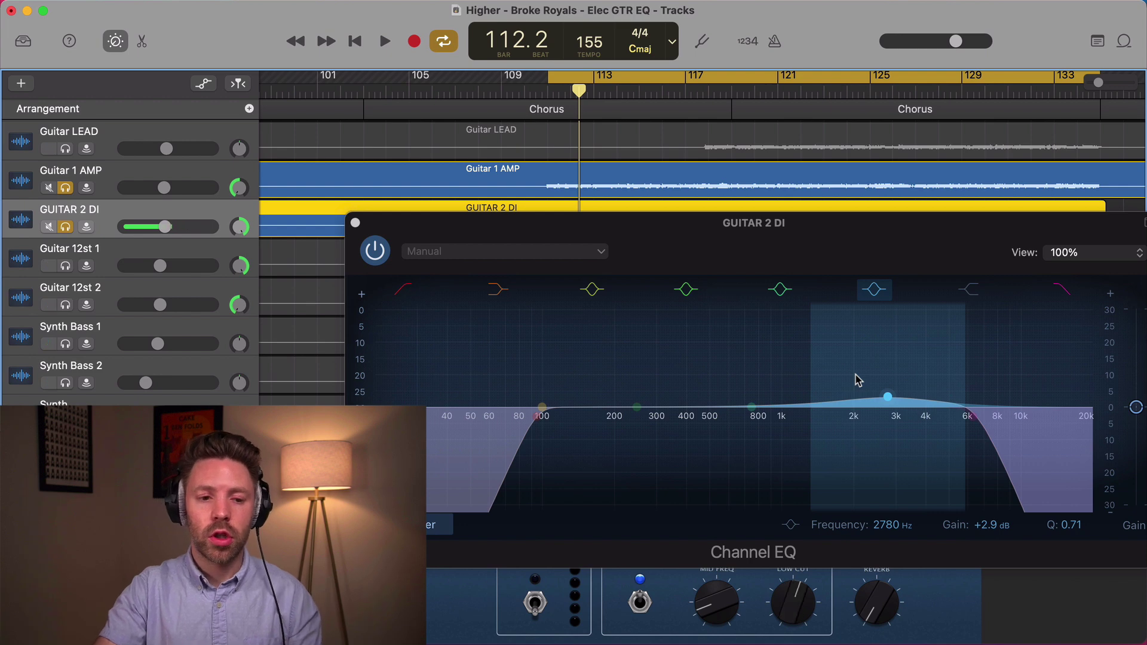
key(Up)
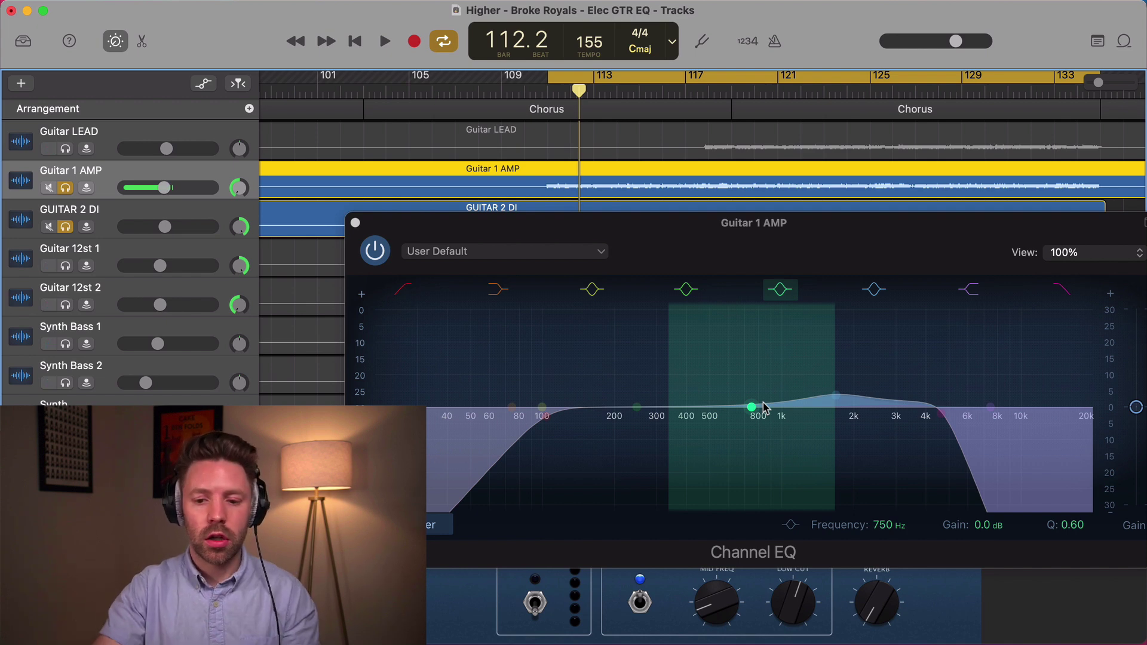
Cut Guitar 1 AMP by -2.9 dB at 2780 Hz (Q 2.90) and A/B the dip.
drag(751, 409, 942, 404)
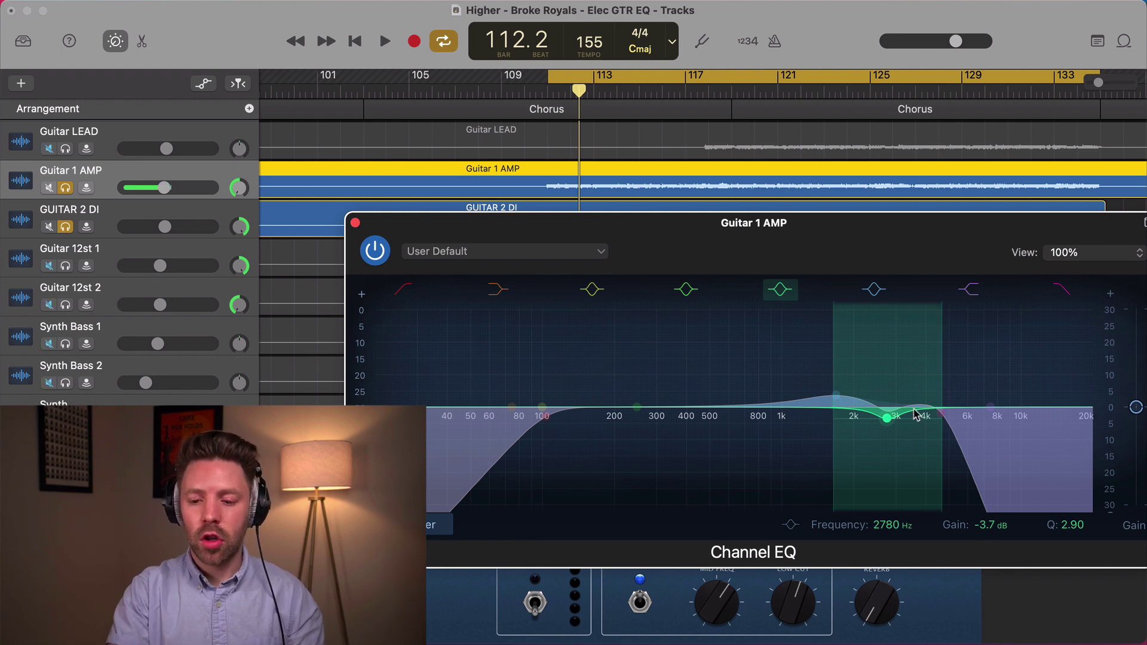
key(space)
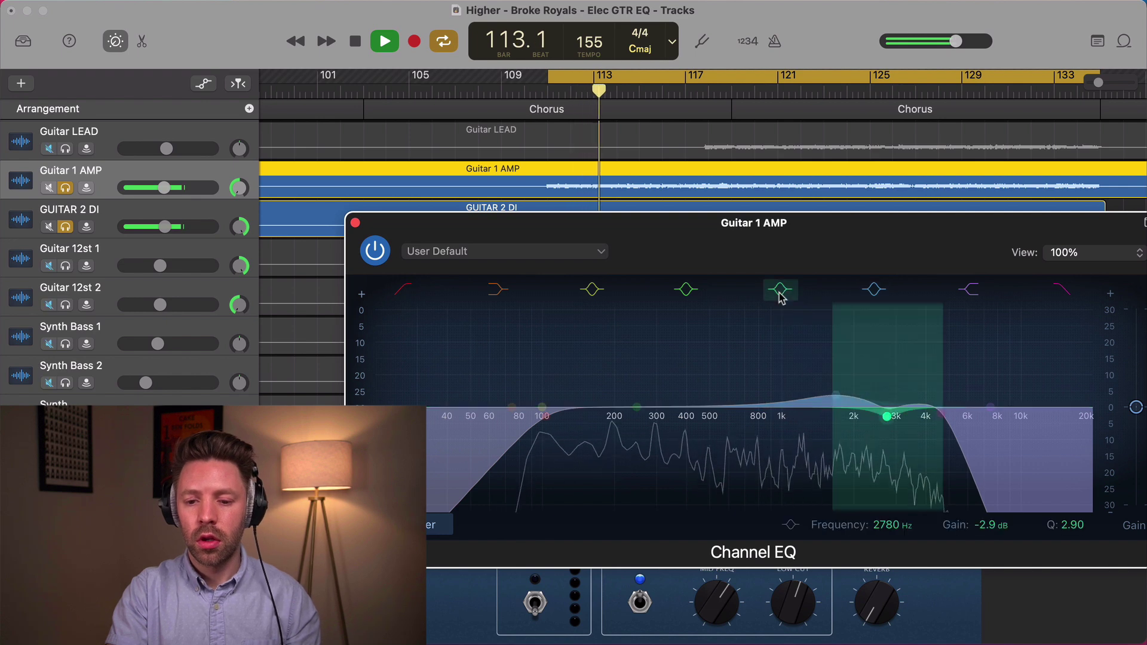
key(space)
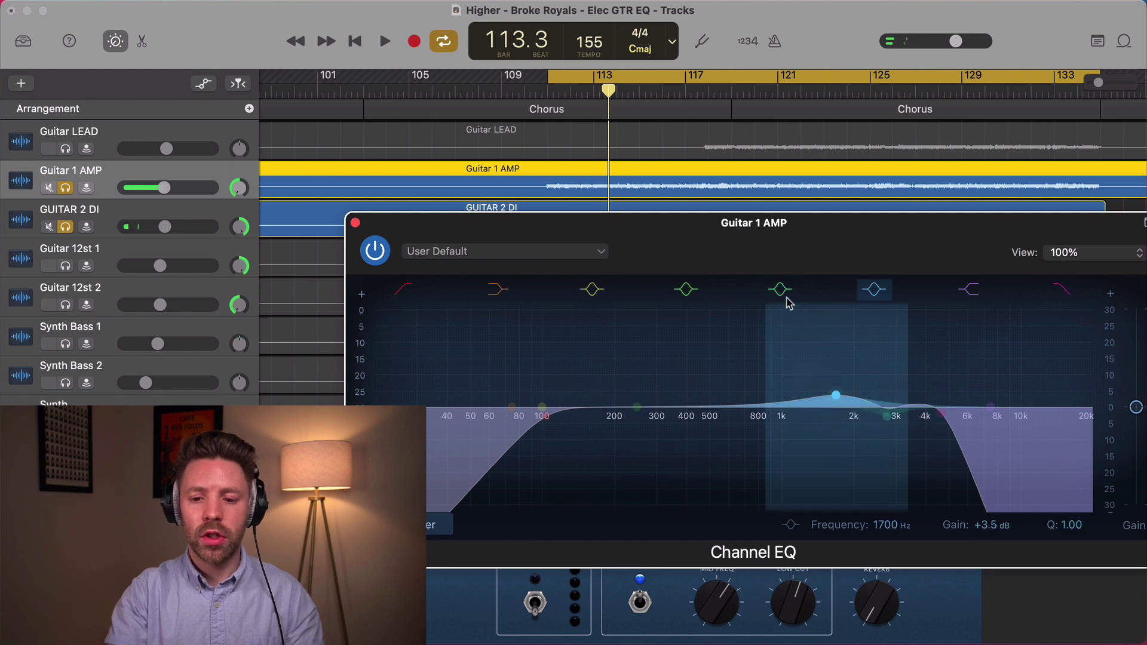
key(space)
click(780, 290)
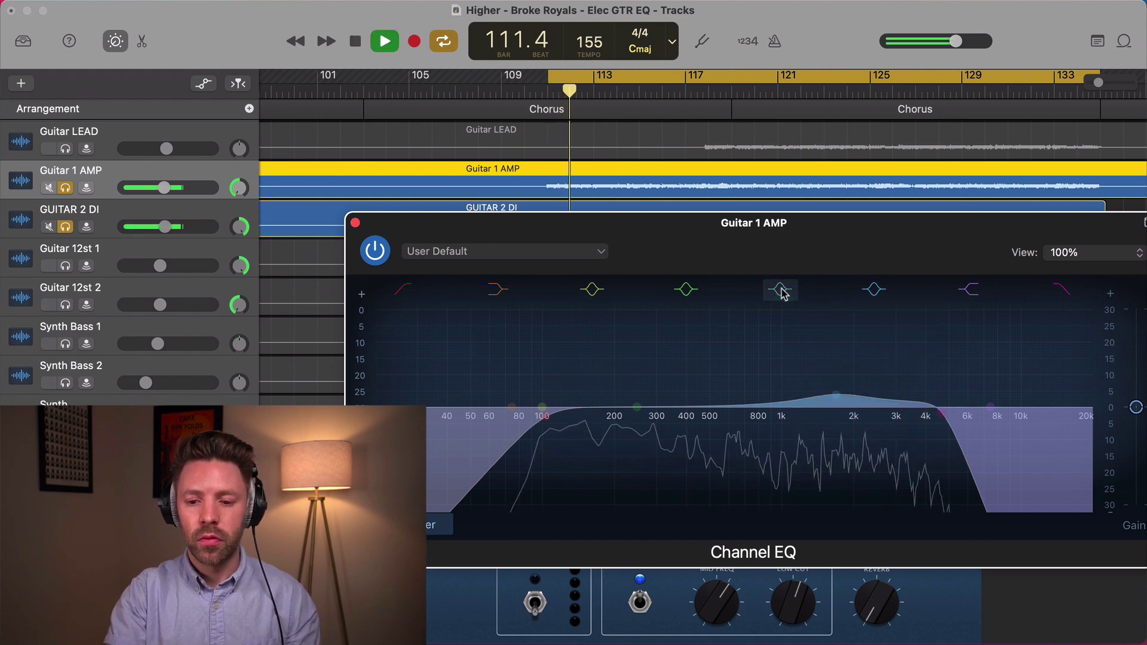
click(781, 291)
key(space)
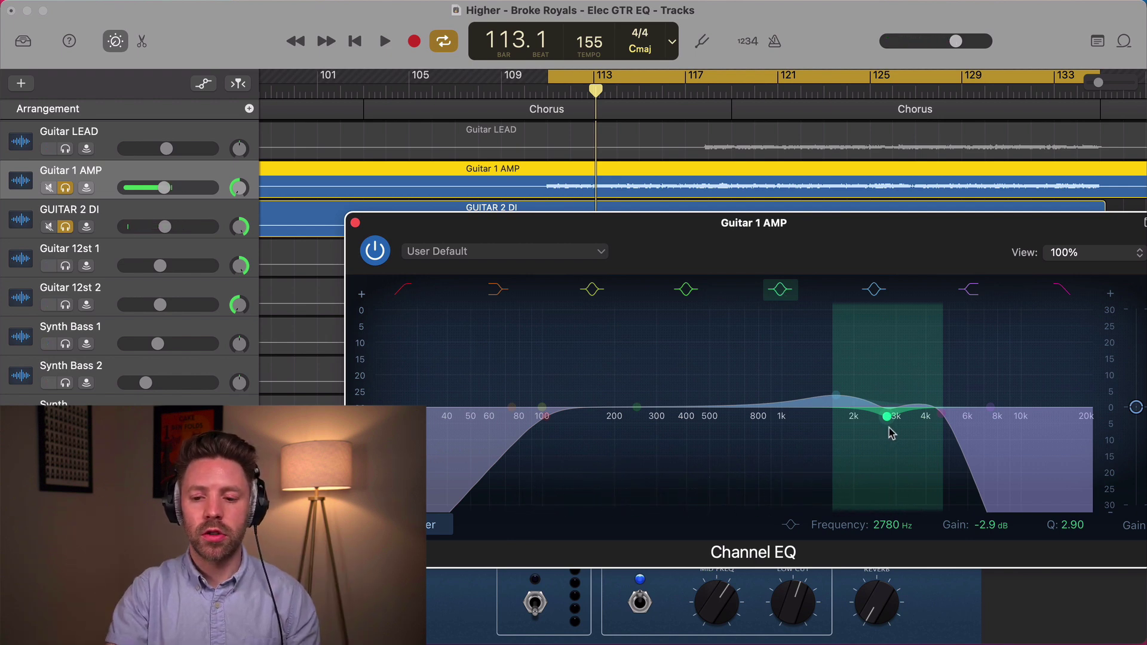
Close Guitar 1 AMP's EQ and bring up GUITAR 2 DI's Channel EQ window.
click(355, 222)
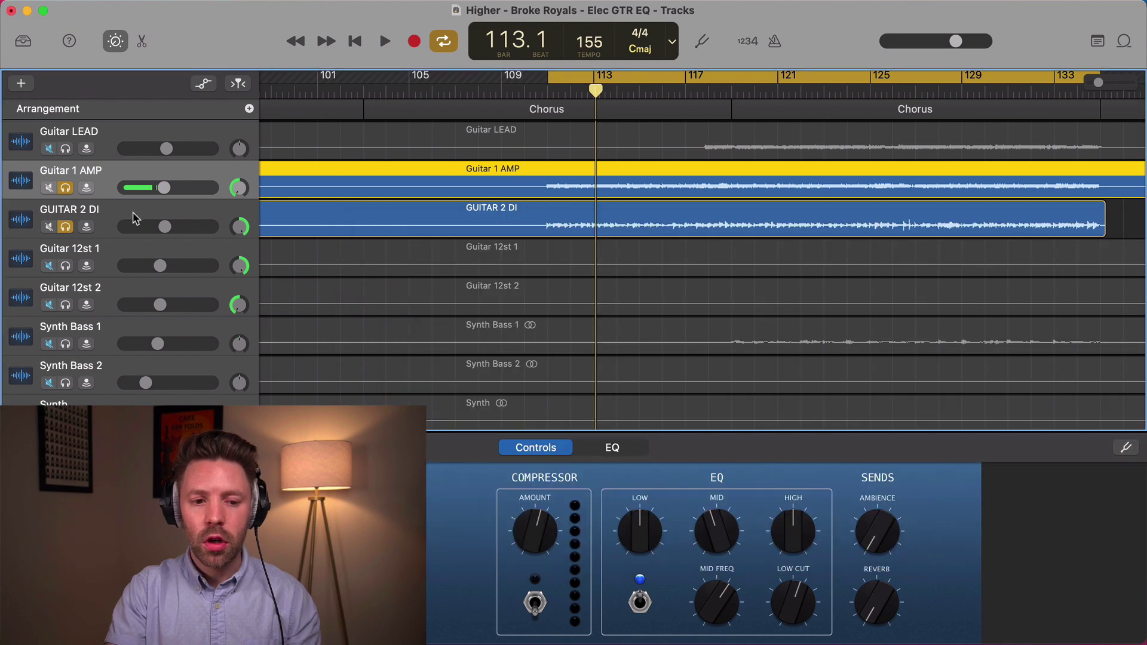
click(134, 218)
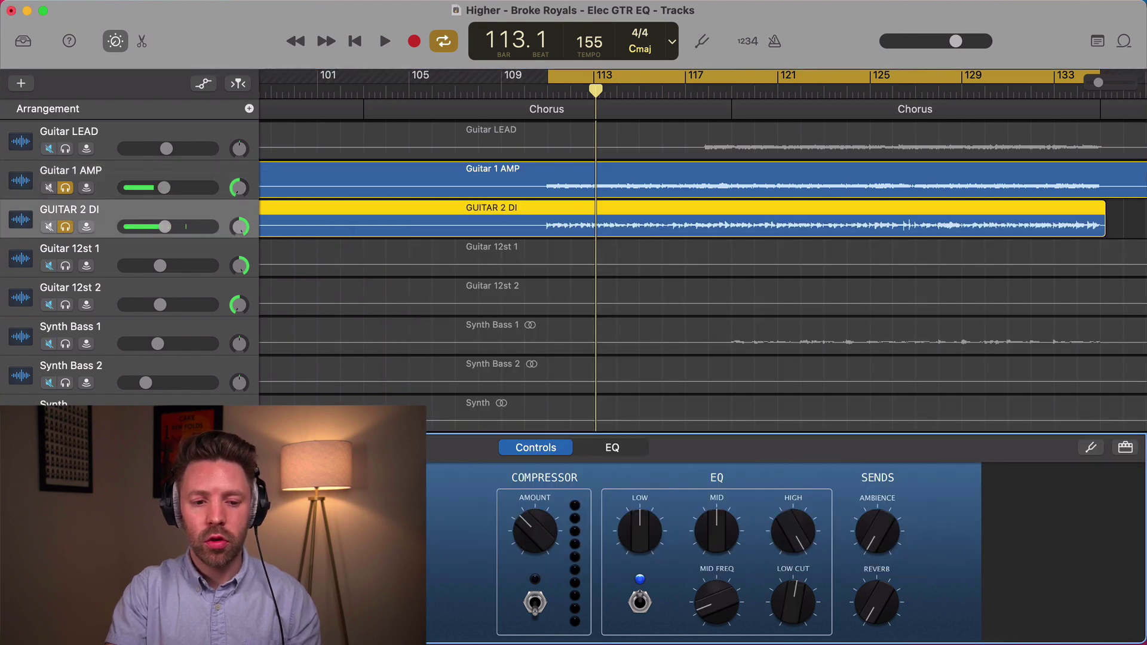
click(612, 447)
drag(235, 154, 355, 216)
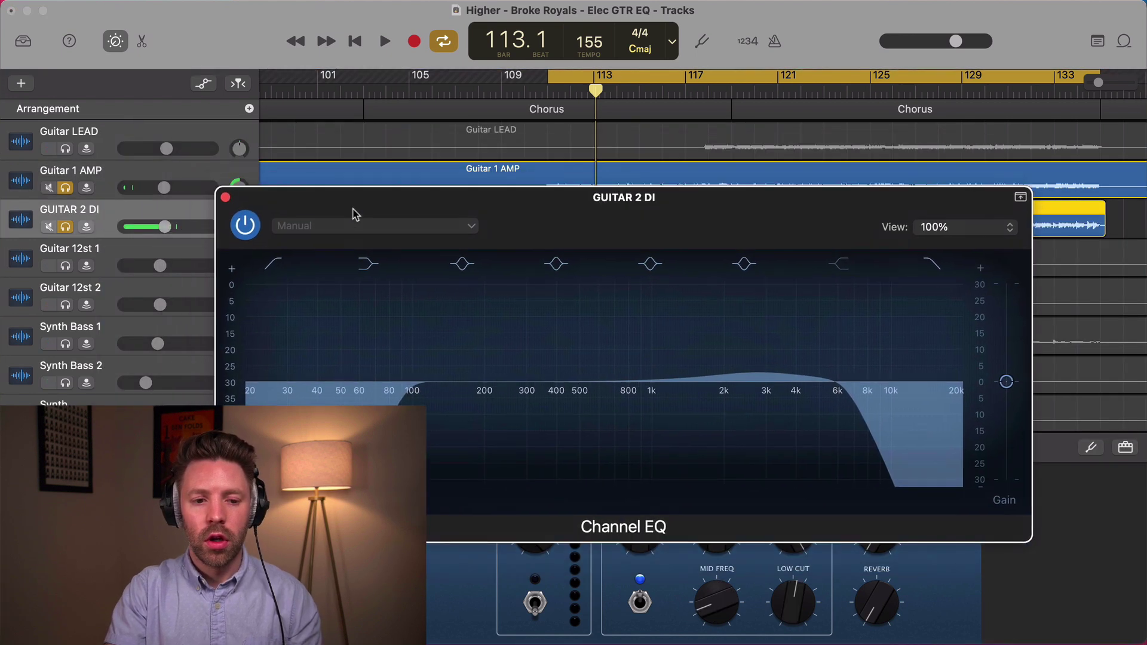
Add a narrow -2.9 dB dip at 1700 Hz (Q 2.90), auditioning it against the bypassed EQ.
drag(622, 383, 706, 384)
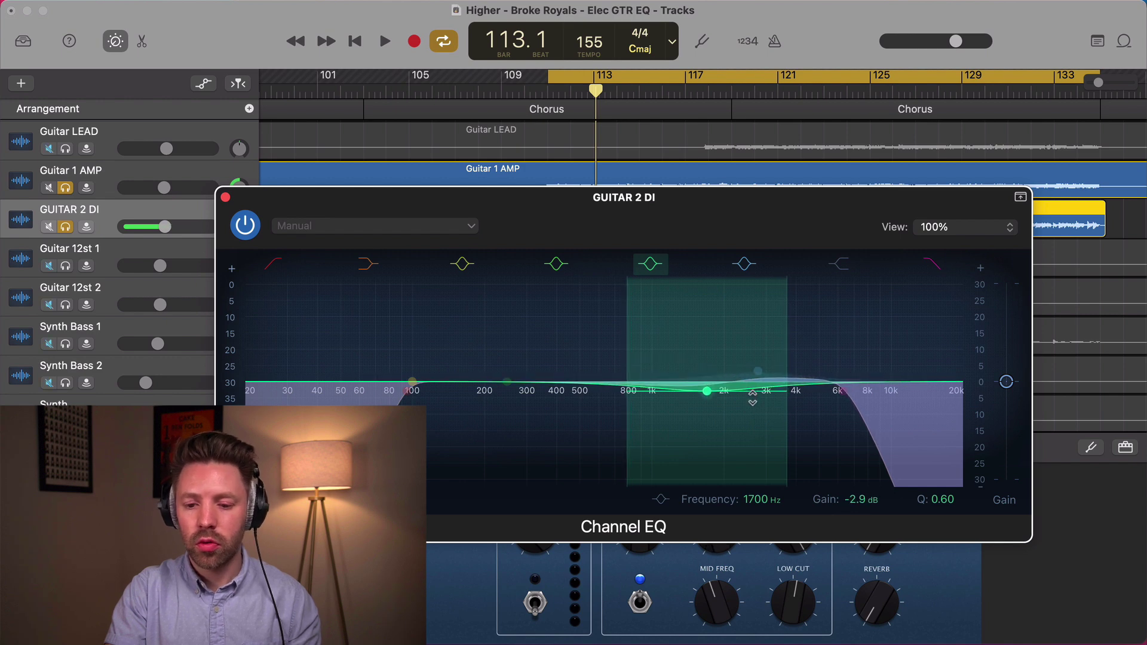
drag(786, 380, 762, 379)
key(space)
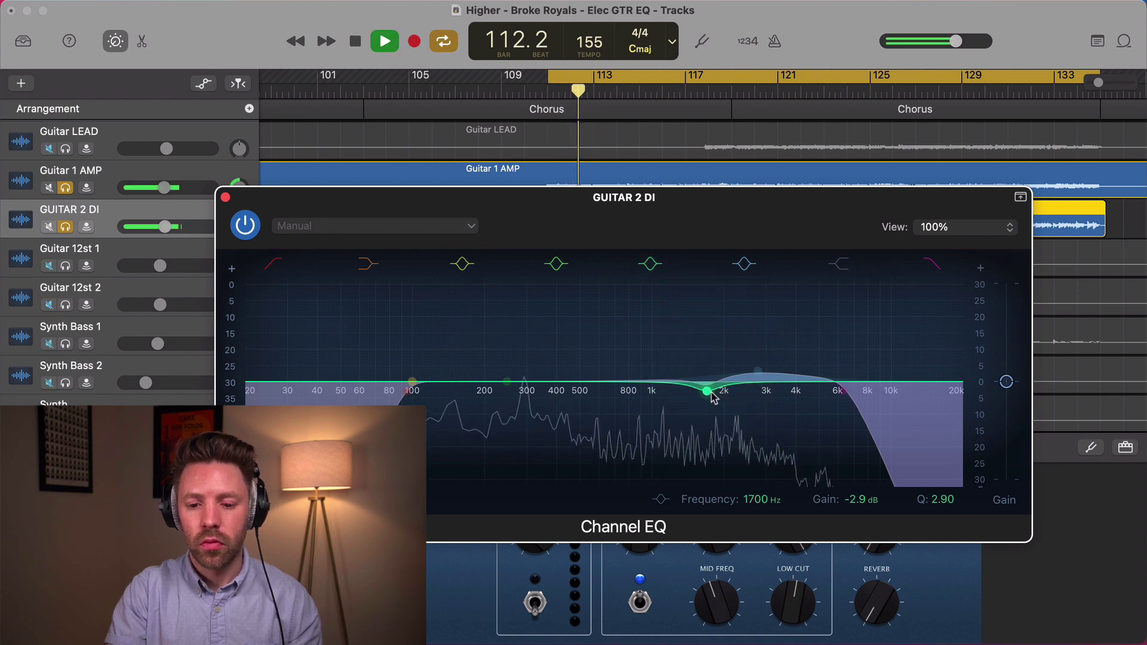
key(space)
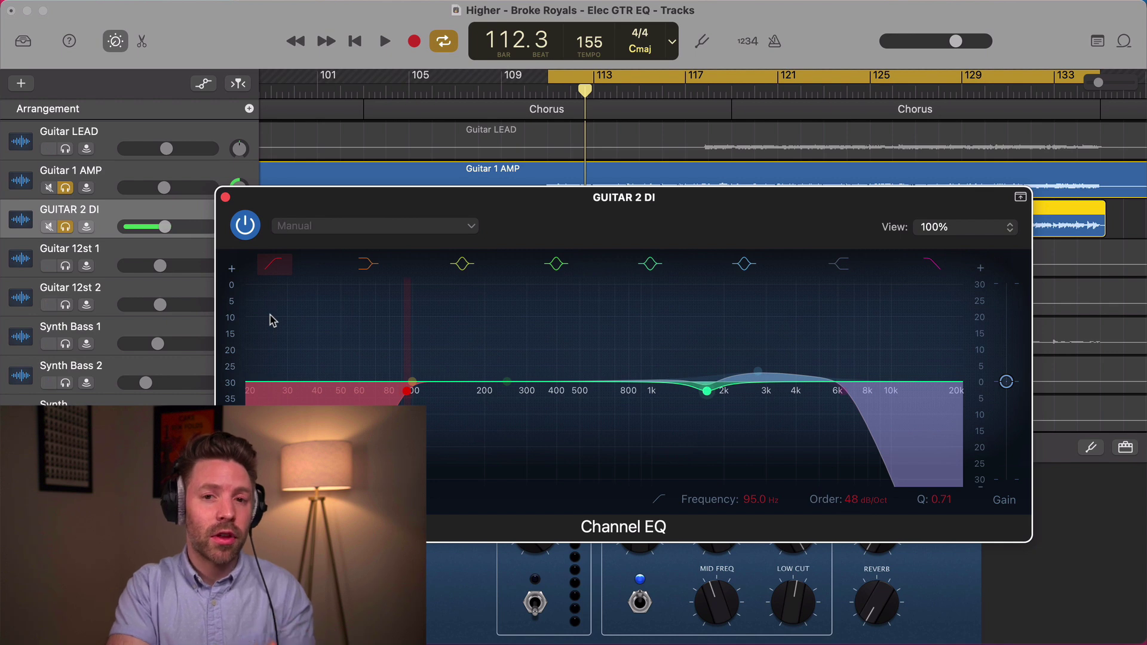
key(space)
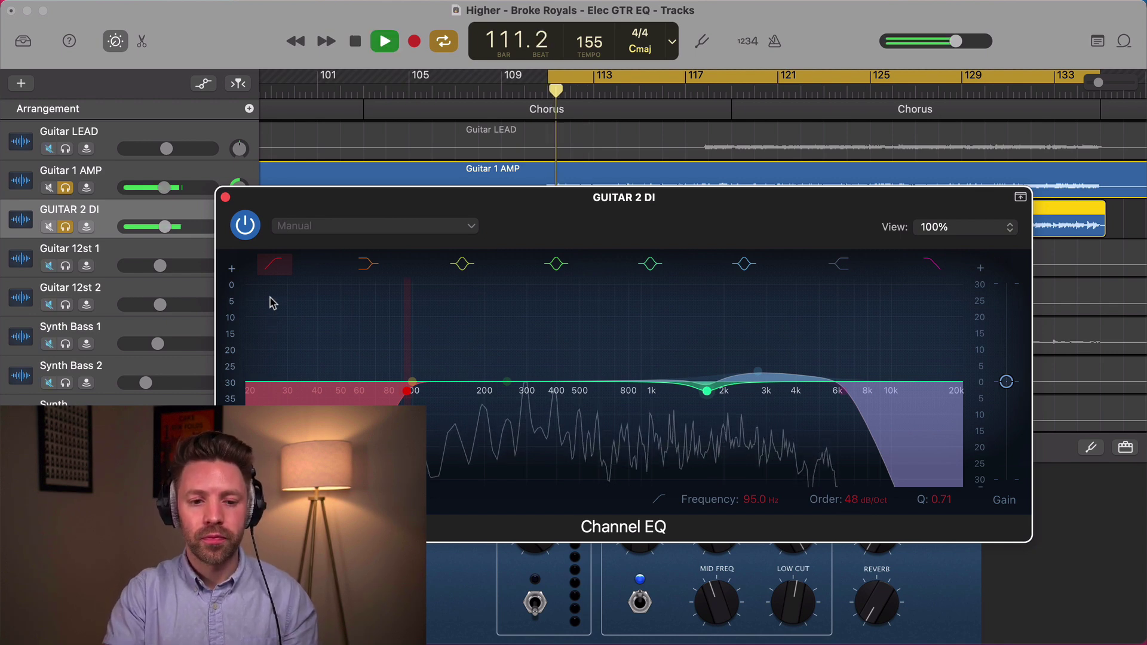
click(243, 230)
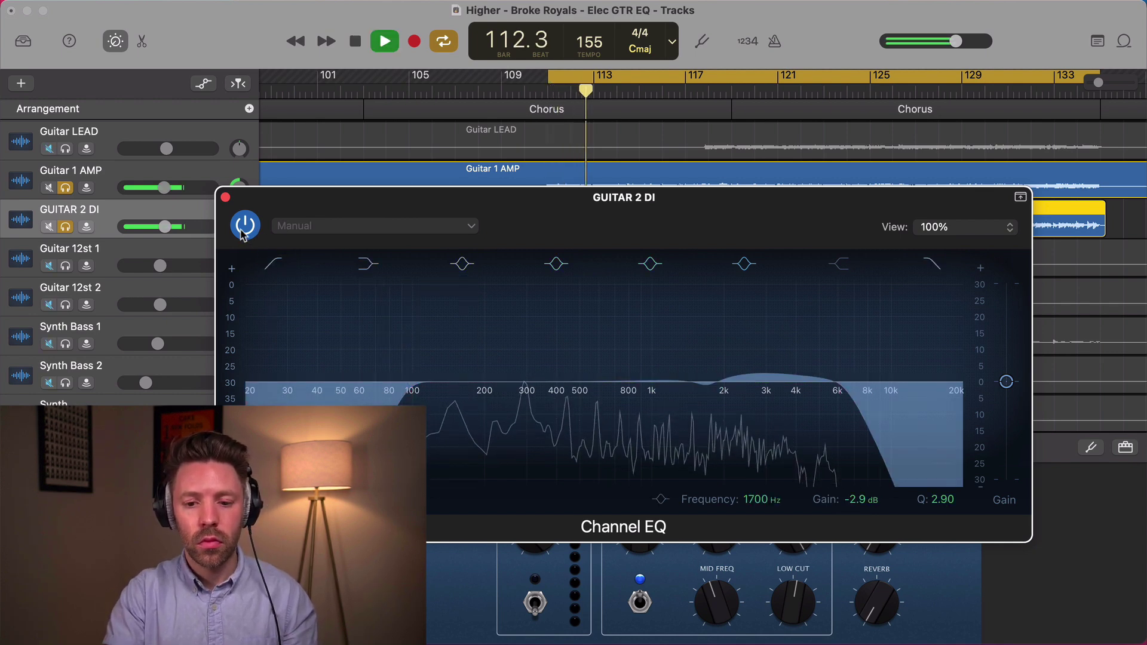
key(space)
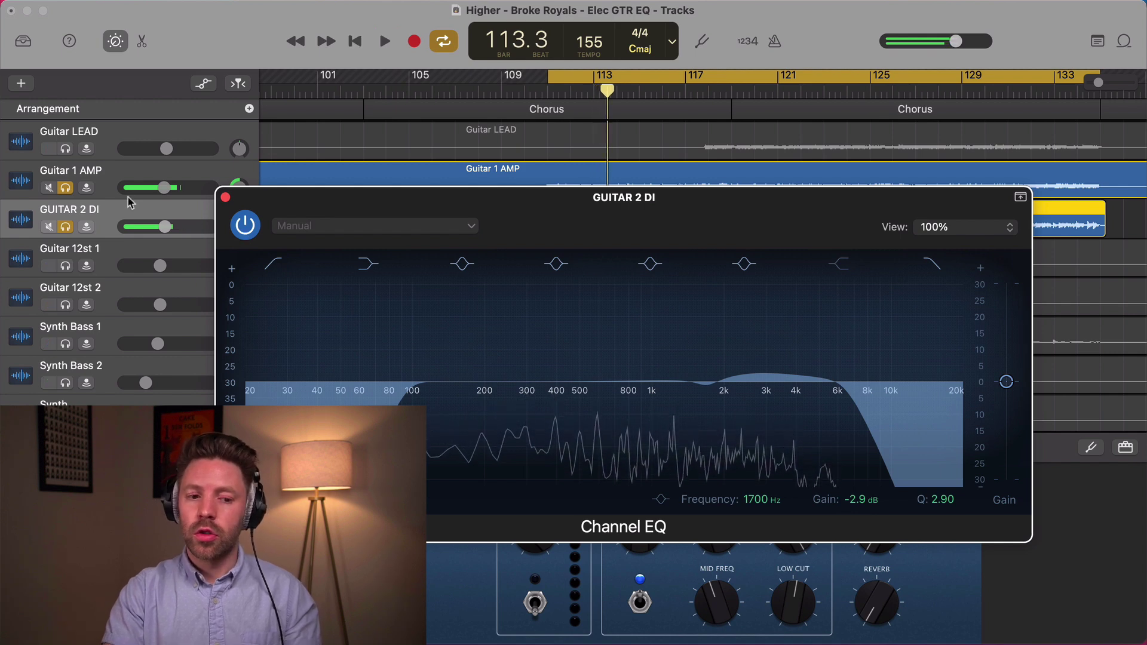
Close the EQ, unsolo Guitar 1 AMP and GUITAR 2 DI, and play the full mix from bar 111.
click(225, 197)
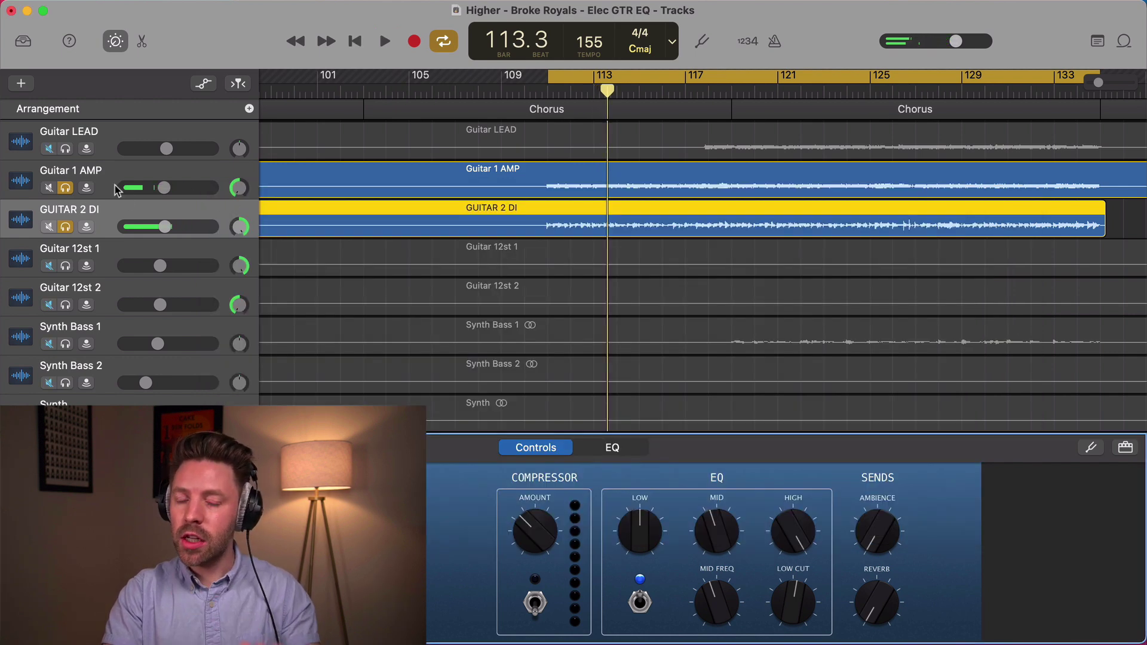
click(65, 188)
click(65, 227)
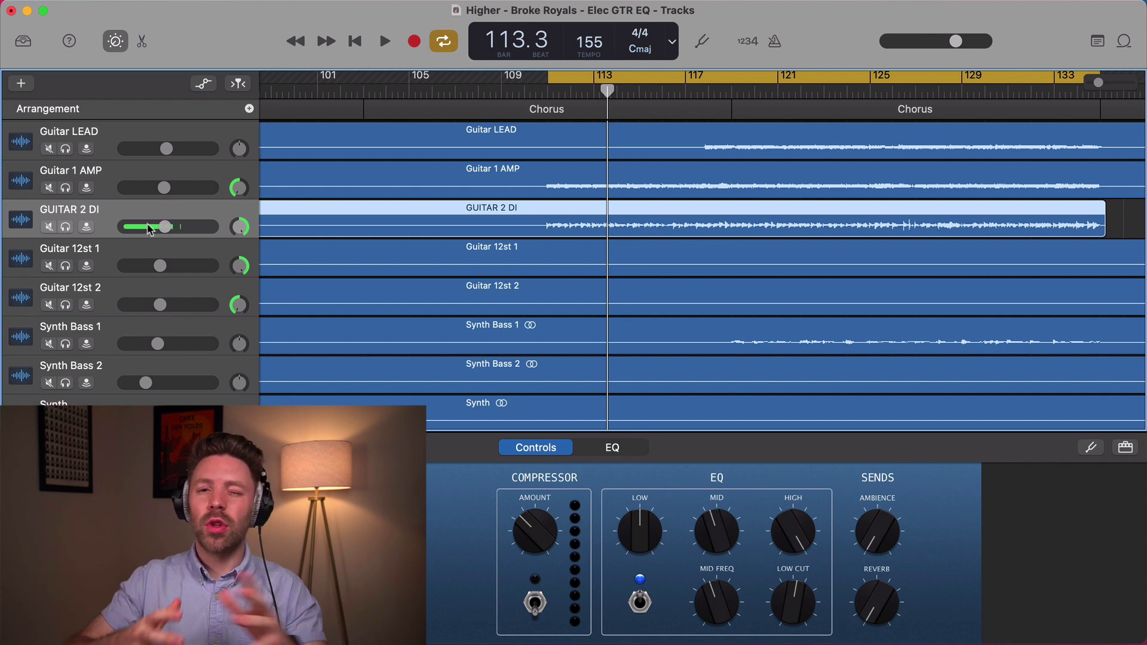
key(space)
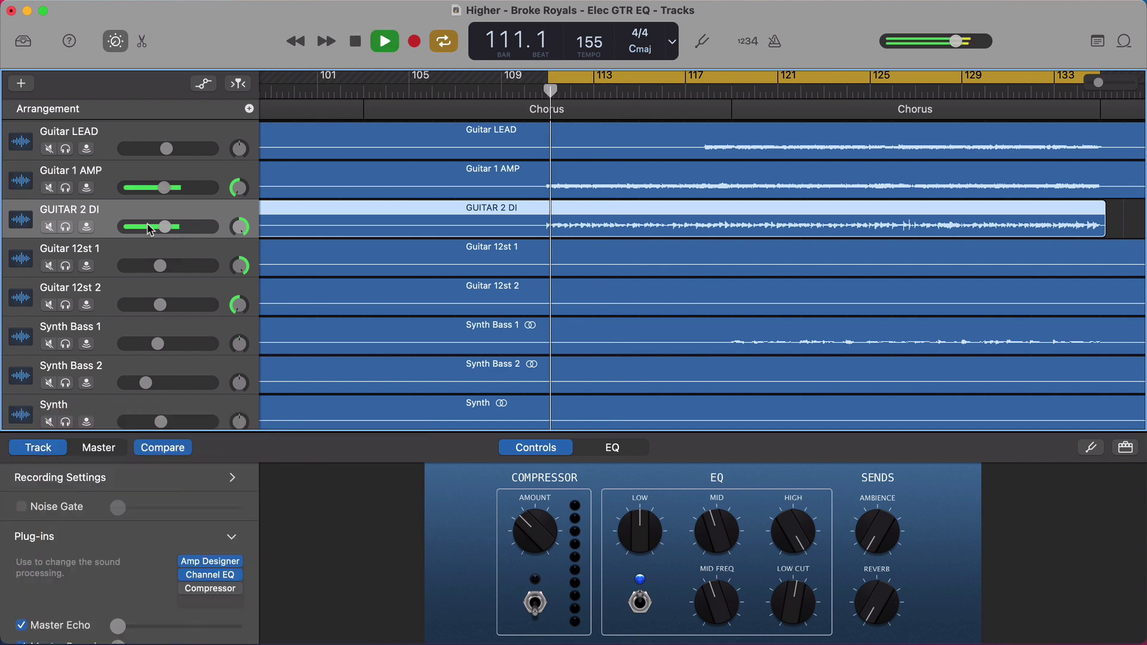